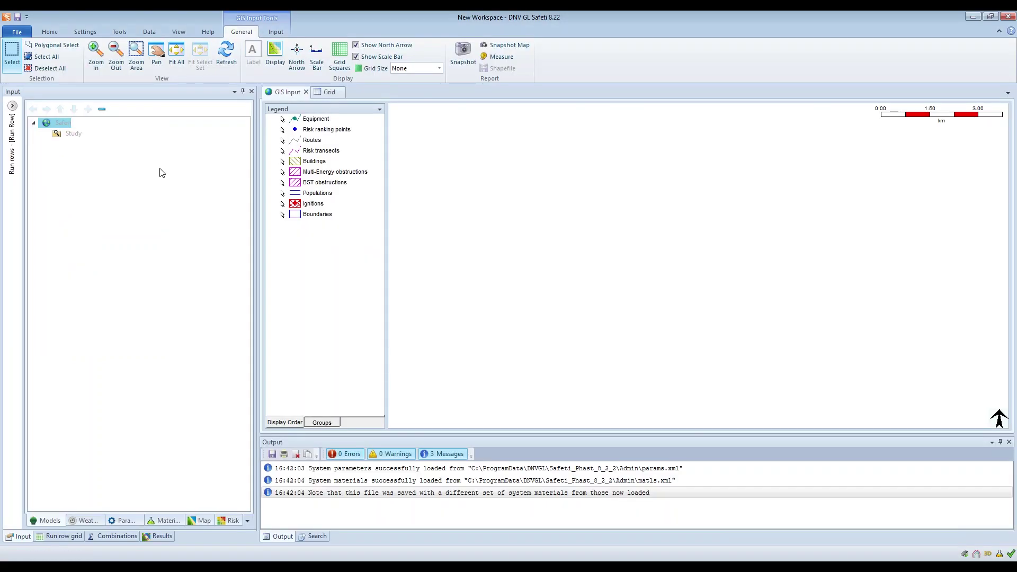
Examine the storage coordinate system's Universal Transverse Mercator projection and its hemisphere, zone and origin parameters, leaving the settings as they are
{"action": "left_click", "coordinate": [78, 36]}
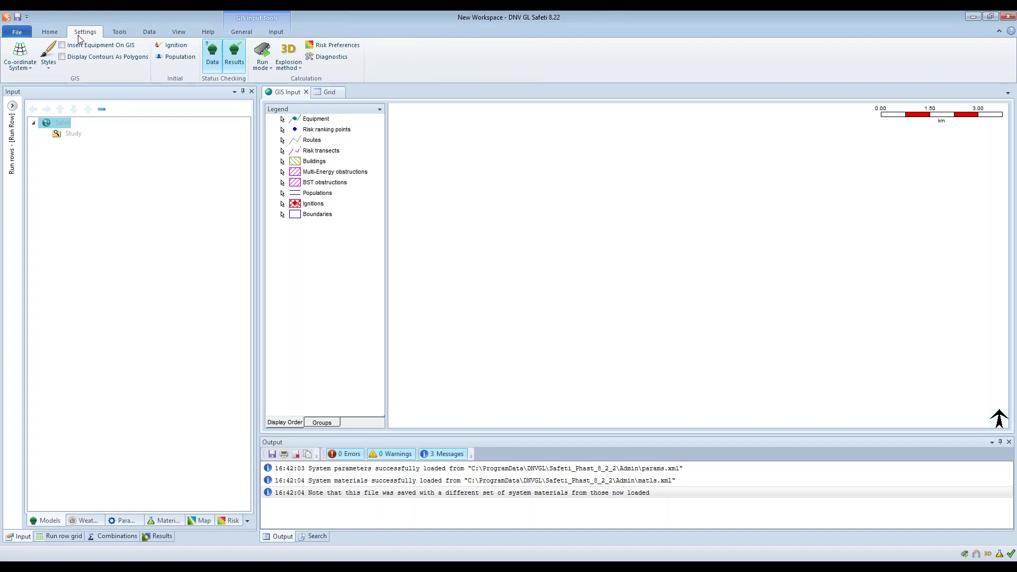
{"action": "left_click", "coordinate": [24, 65]}
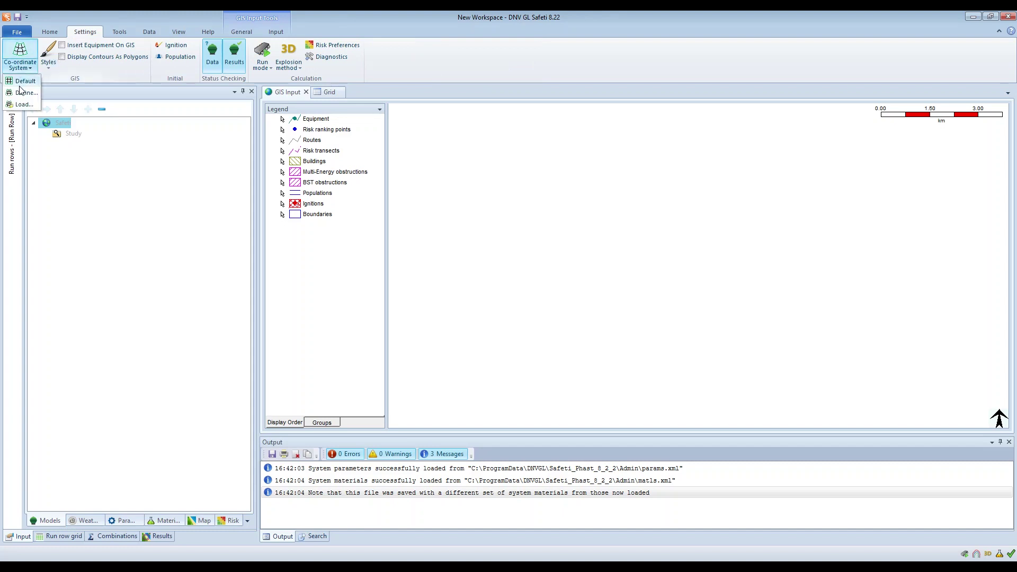
{"action": "left_click", "coordinate": [21, 94]}
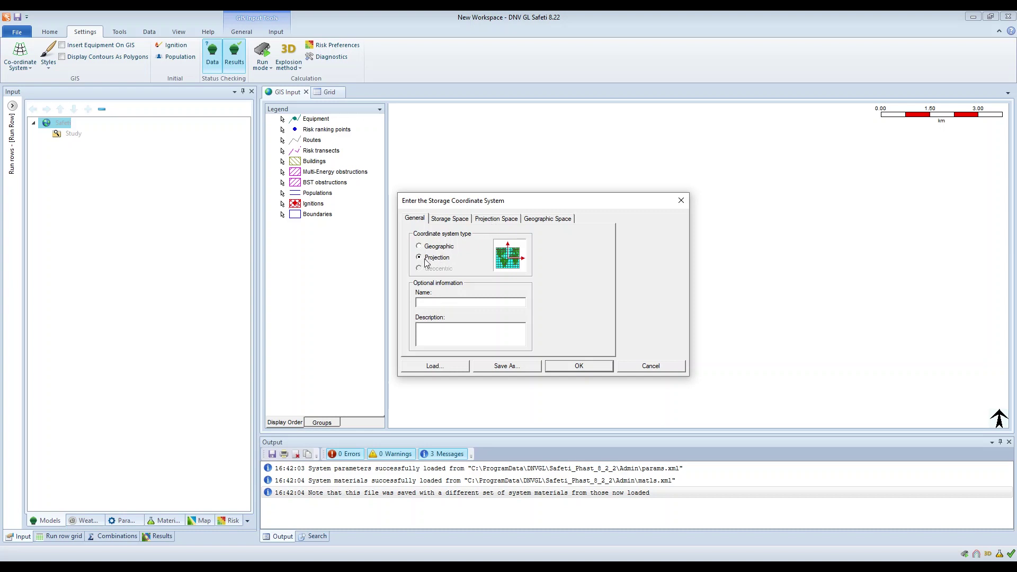
{"action": "left_click", "coordinate": [492, 221]}
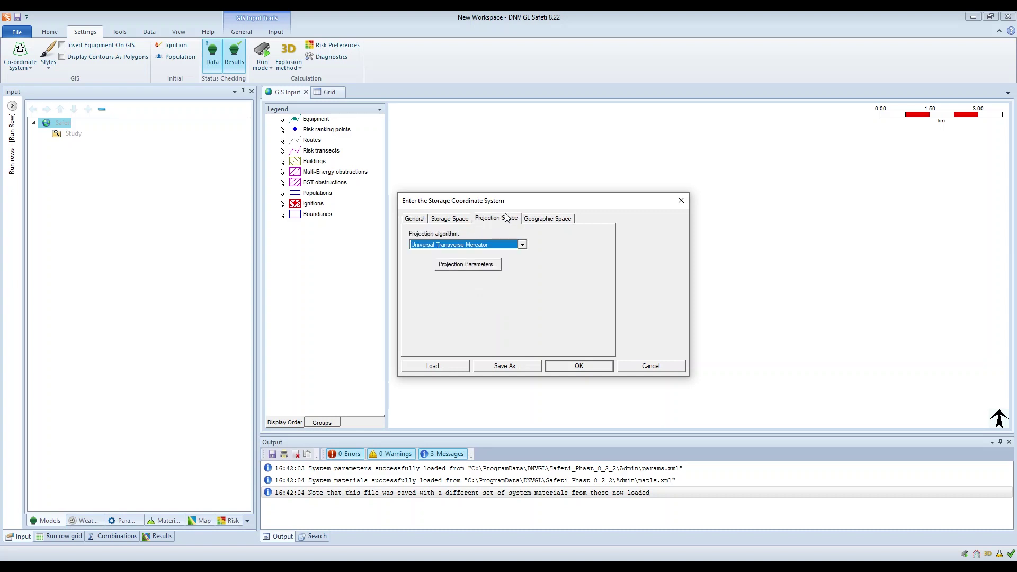
{"action": "left_click", "coordinate": [523, 245]}
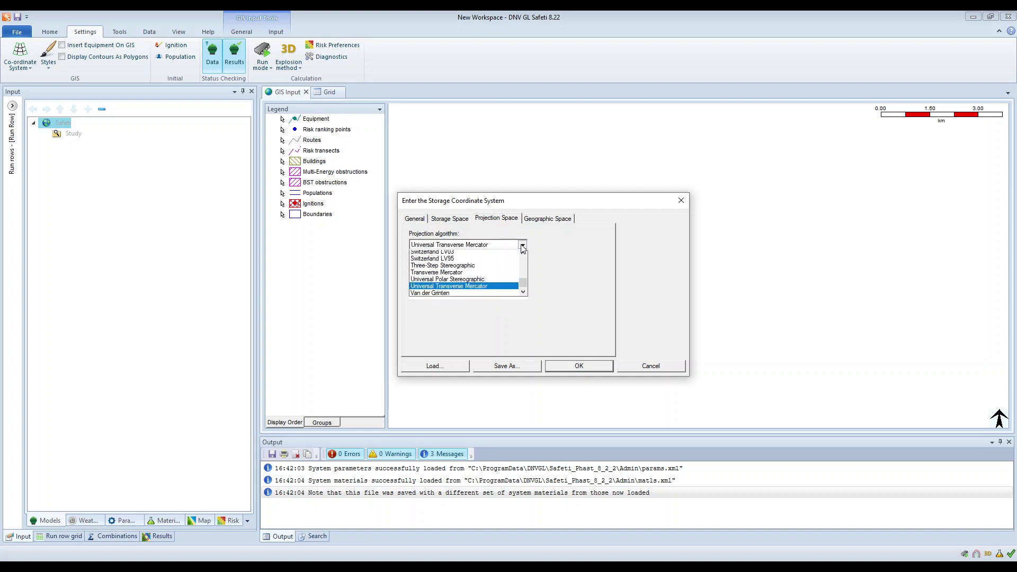
{"action": "mouse_move", "coordinate": [526, 285]}
{"action": "left_mouse_down"}
{"action": "mouse_move", "coordinate": [528, 257]}
{"action": "mouse_move", "coordinate": [524, 288]}
{"action": "left_mouse_up"}
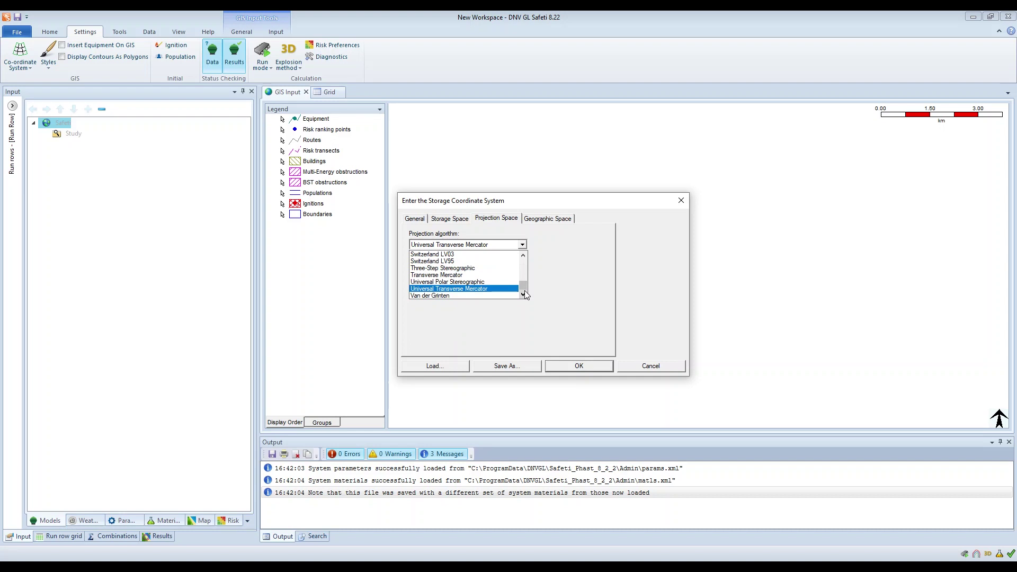
{"action": "left_click", "coordinate": [497, 291]}
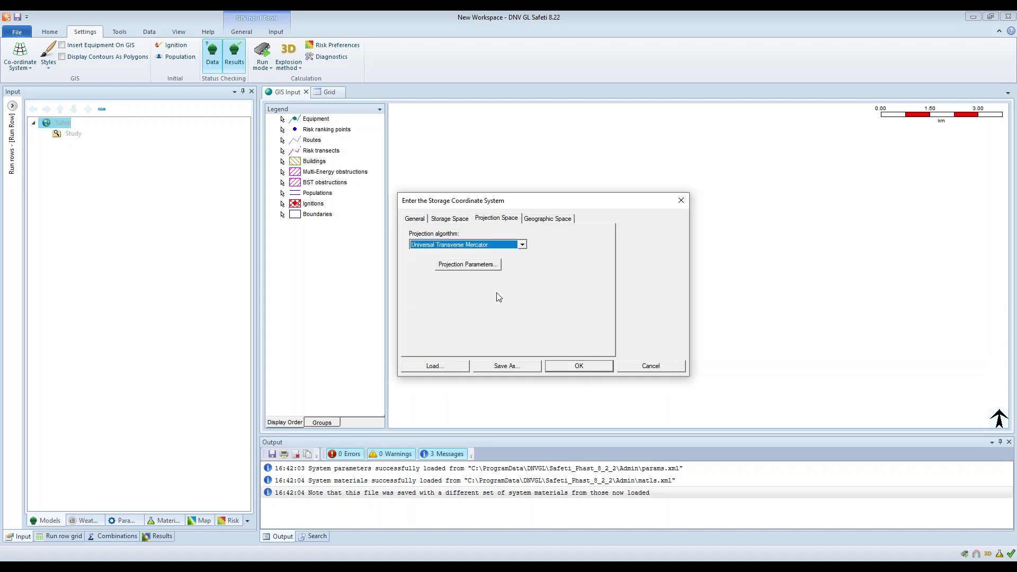
{"action": "left_click", "coordinate": [468, 265]}
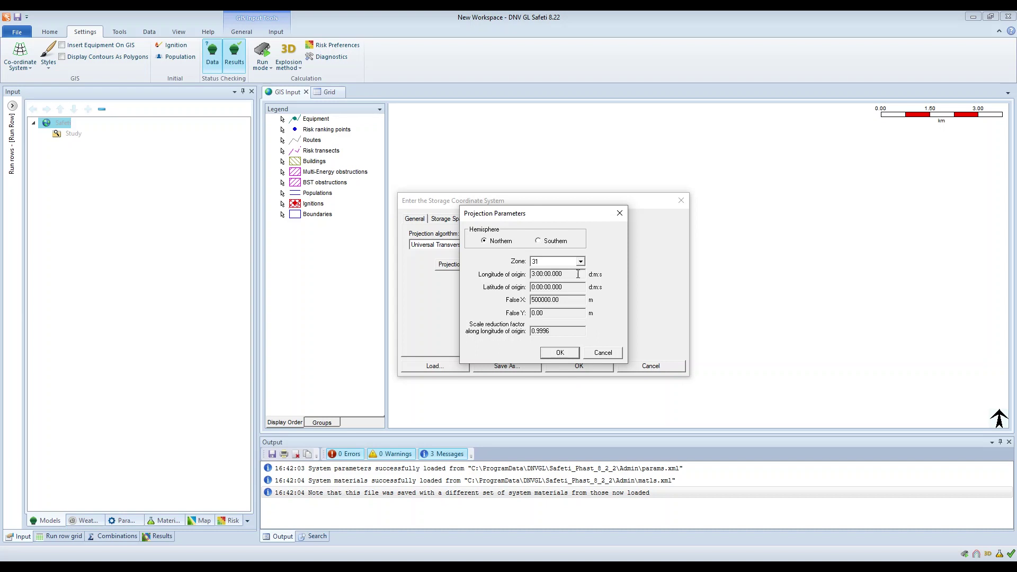
{"action": "left_click", "coordinate": [603, 354]}
{"action": "left_click", "coordinate": [625, 366]}
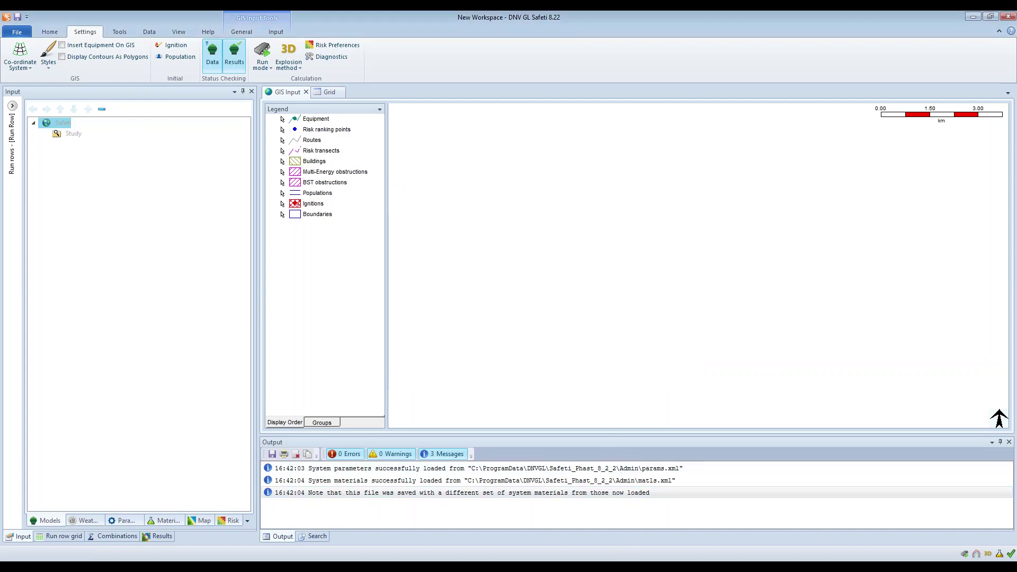
Switch to the UTM zone web map and look up the zone that covers Belgium
{"action": "key", "text": "alt+Tab"}
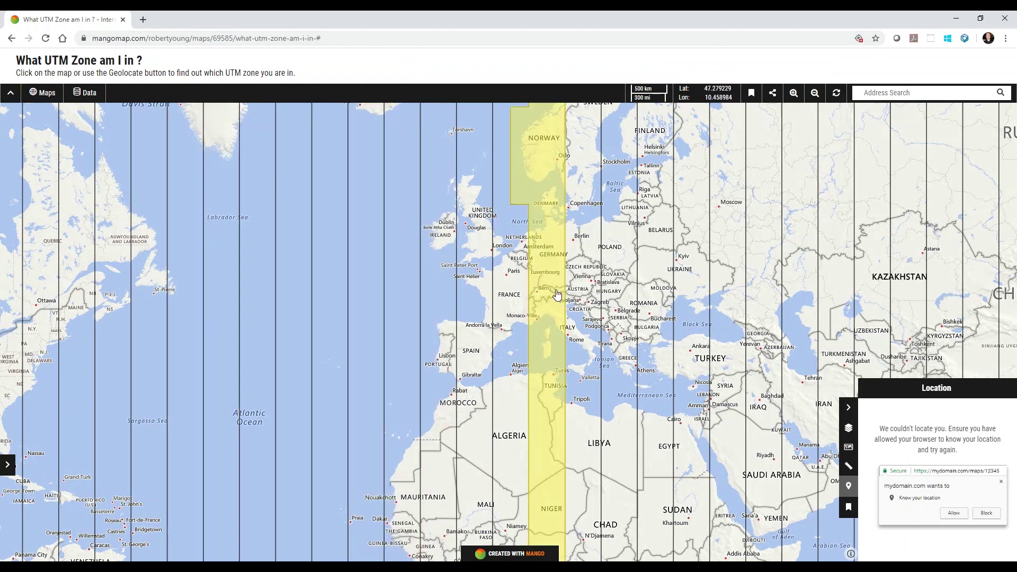
{"action": "scroll", "coordinate": [511, 277], "scroll_direction": "down", "scroll_amount": 1}
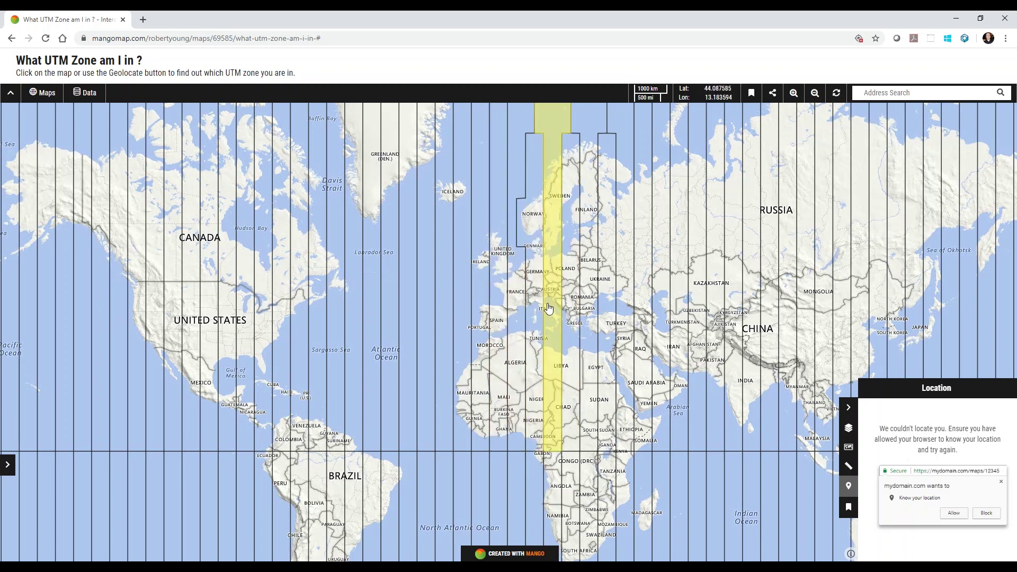
{"action": "scroll", "coordinate": [514, 316], "scroll_direction": "up", "scroll_amount": 1}
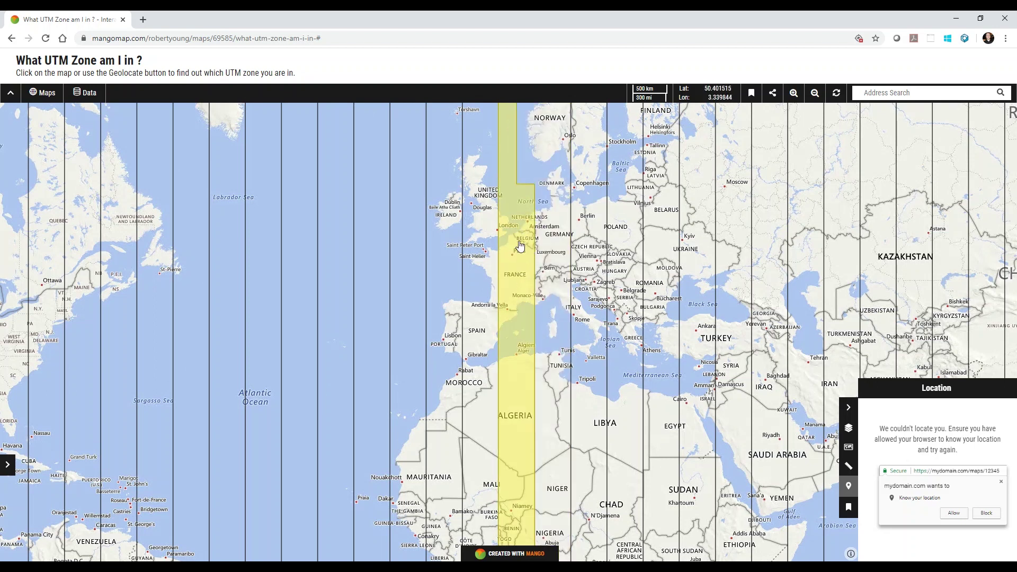
{"action": "left_click", "coordinate": [521, 245]}
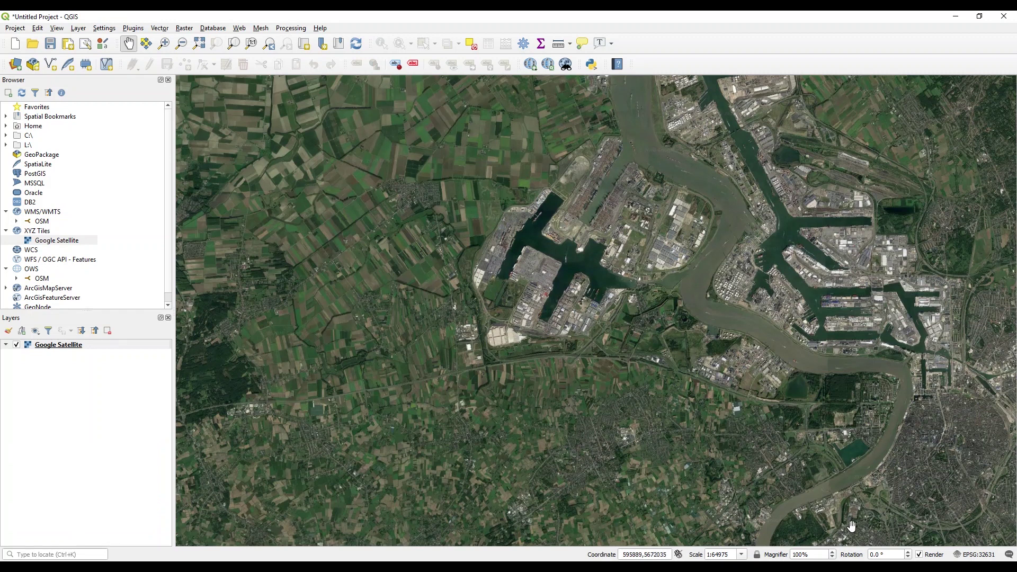
In QGIS, set the project's coordinate reference system to WGS 84 / UTM zone 31N (EPSG:32631)
{"action": "left_click", "coordinate": [978, 556]}
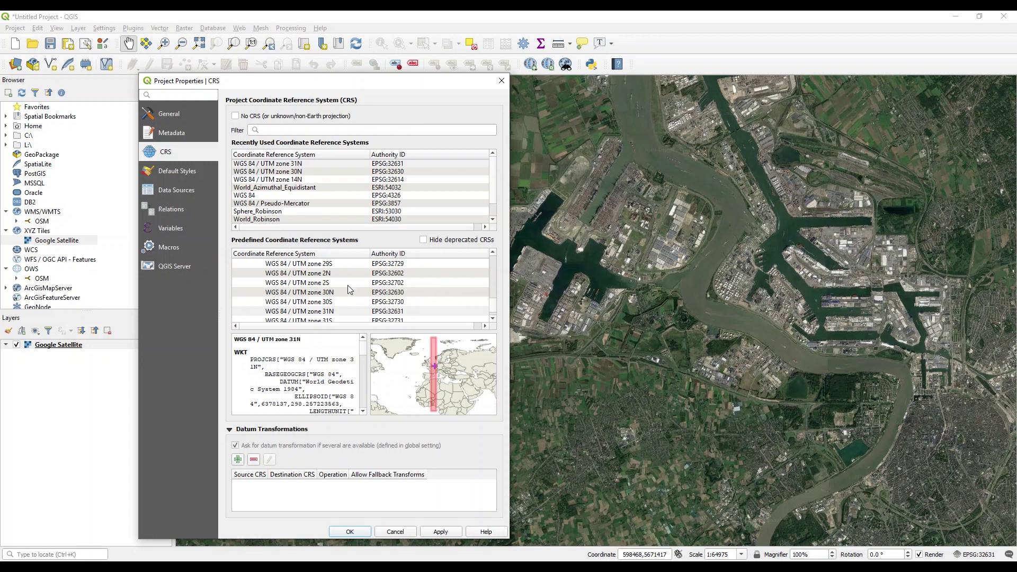
{"action": "left_click", "coordinate": [330, 314]}
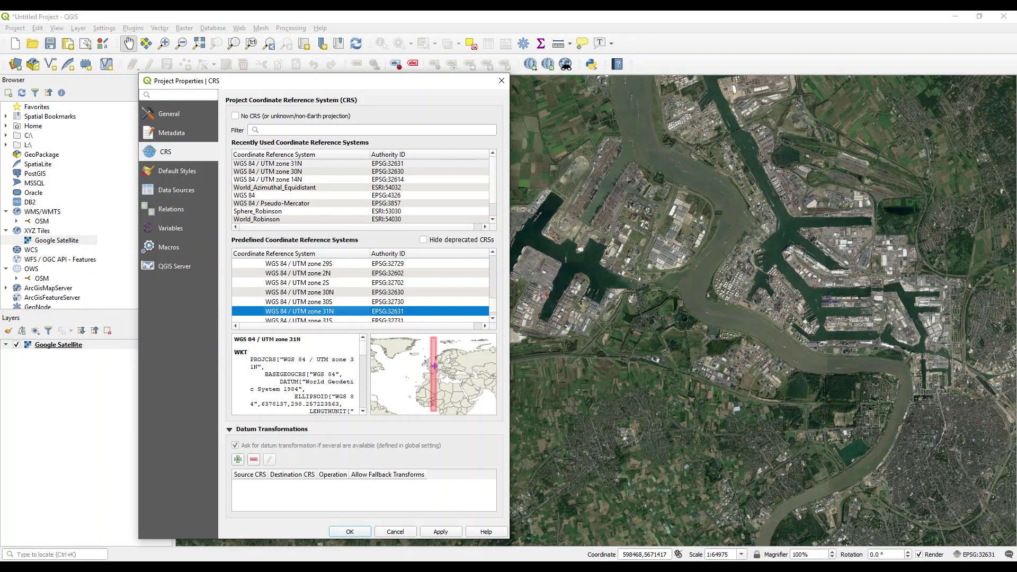
{"action": "left_click", "coordinate": [350, 532]}
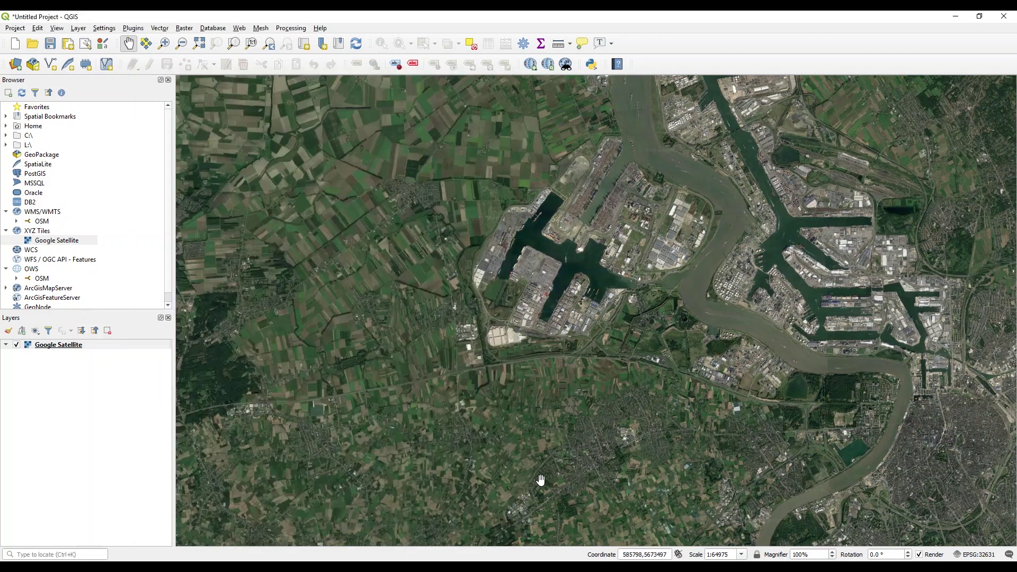
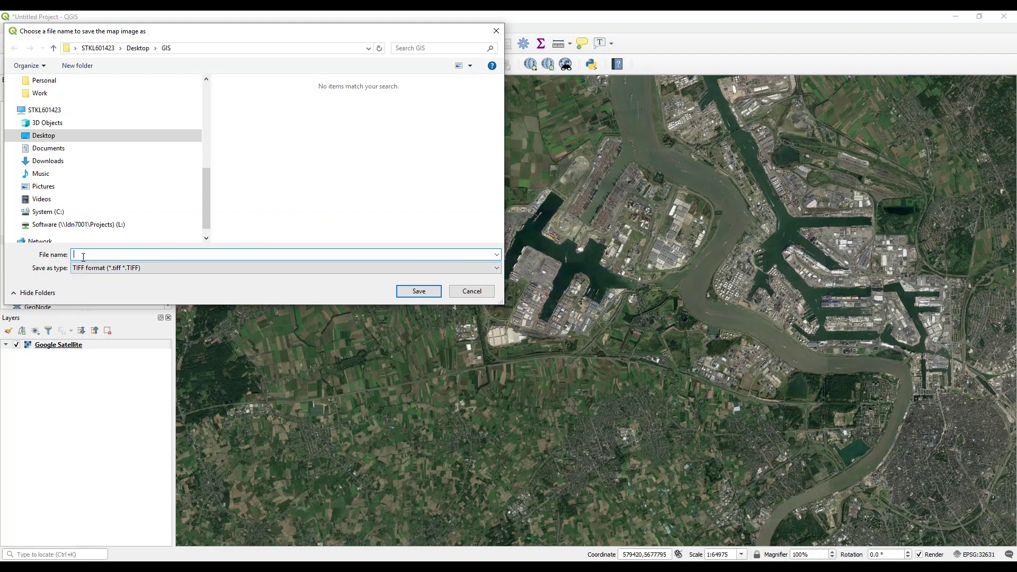
Save the map image in TIFF format as "Example image zoom 1" in the GIS folder
{"action": "type", "text": "Example image zoome 1"}
{"action": "left_click", "coordinate": [404, 293]}
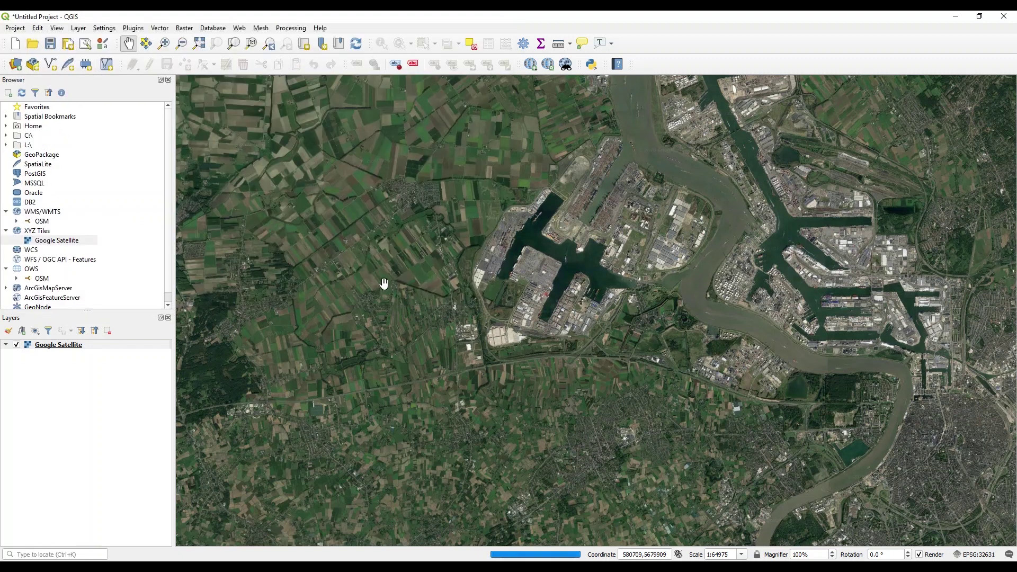
Start exporting a closer view of the harbour docks, at a scale of about 1:16244, as a georeferenced map image
{"action": "scroll", "coordinate": [543, 300], "scroll_direction": "up", "scroll_amount": 1}
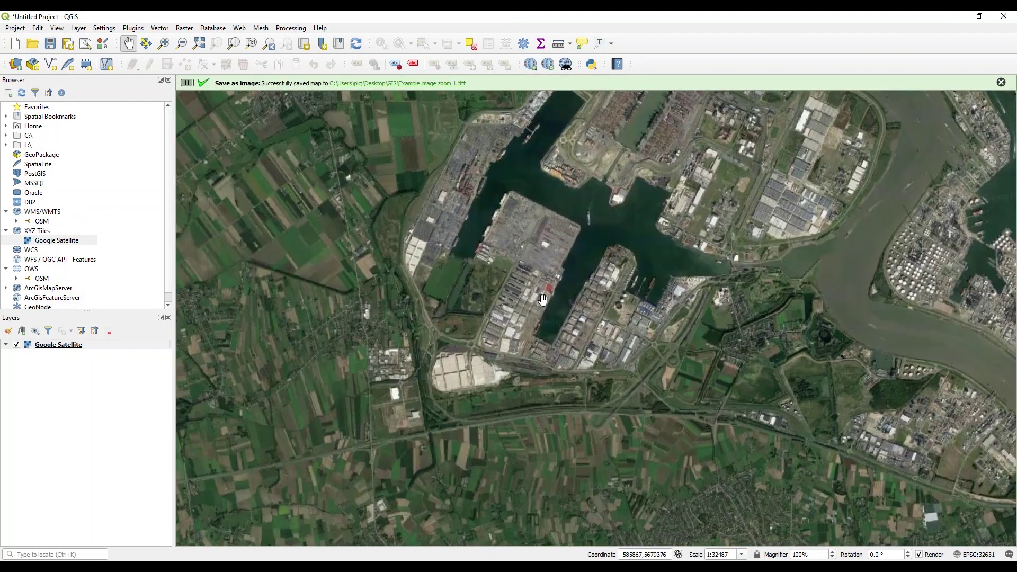
{"action": "scroll", "coordinate": [543, 300], "scroll_direction": "up", "scroll_amount": 1}
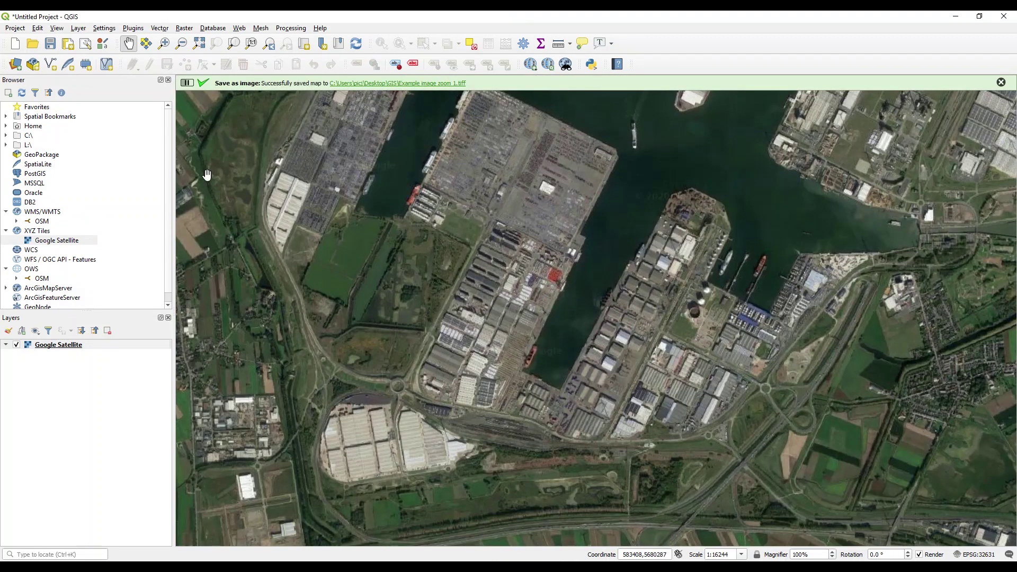
{"action": "left_click", "coordinate": [18, 29]}
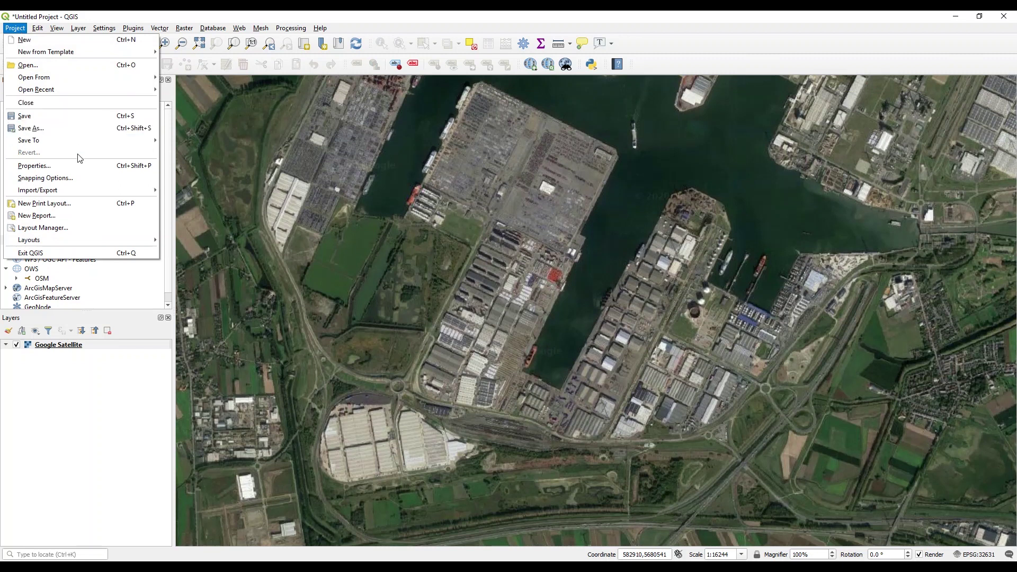
{"action": "mouse_move", "coordinate": [75, 191]}
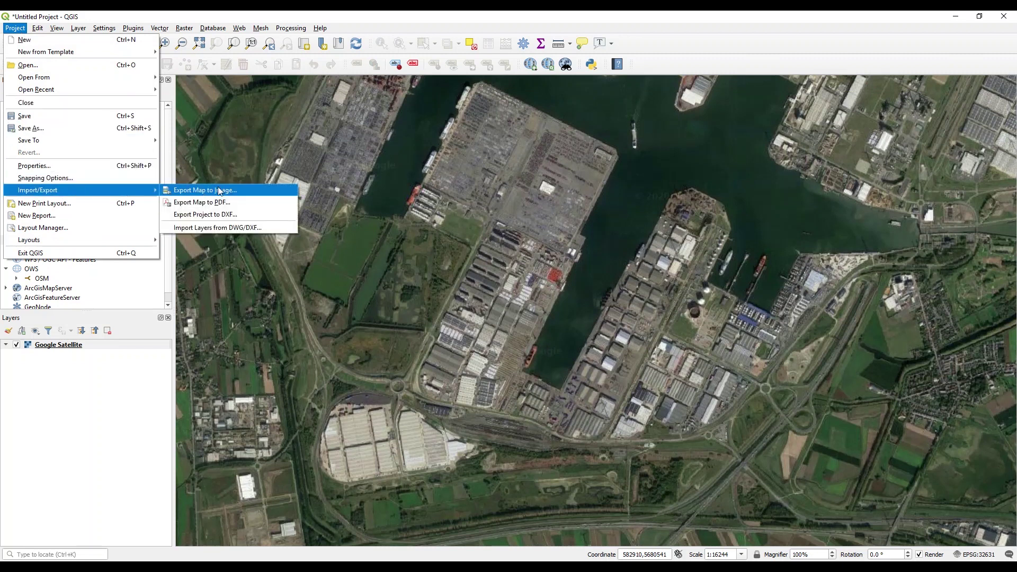
{"action": "left_click", "coordinate": [233, 192]}
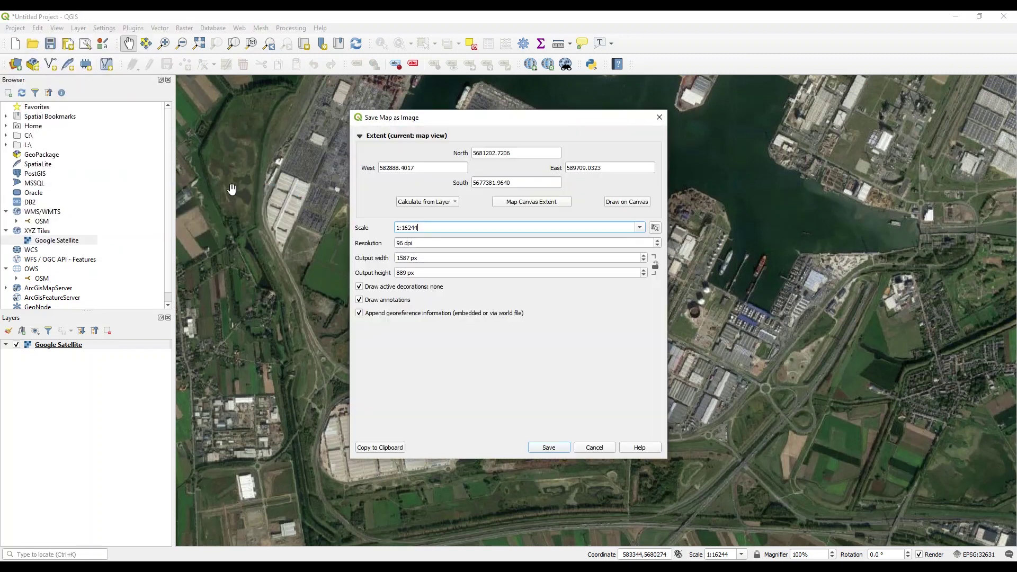
{"action": "left_click", "coordinate": [545, 447]}
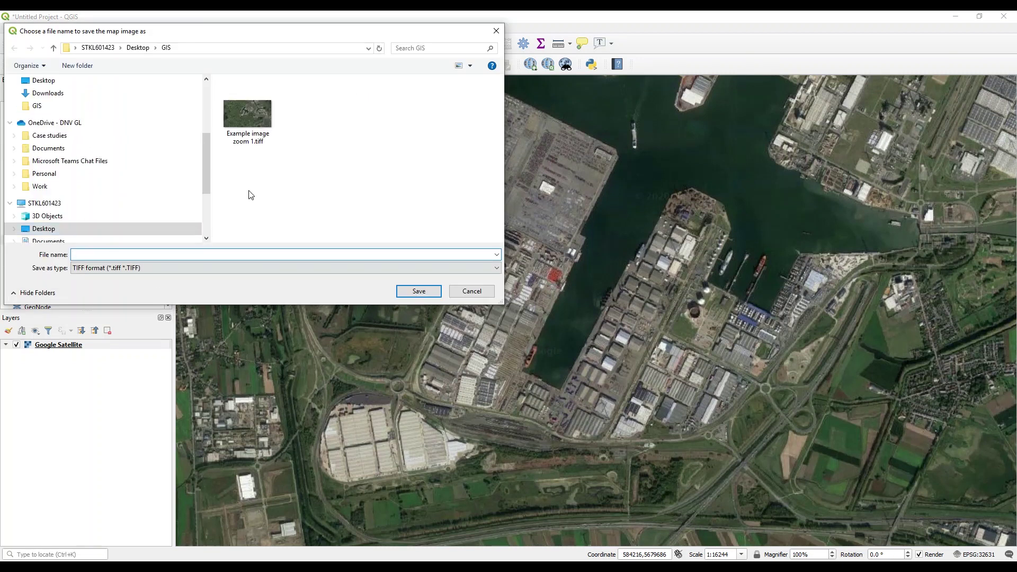
Save the closer map image as "Example image zoom 2.tiff" alongside the first image
{"action": "left_click", "coordinate": [249, 139]}
{"action": "left_click", "coordinate": [134, 255]}
{"action": "double_click", "coordinate": [135, 255]}
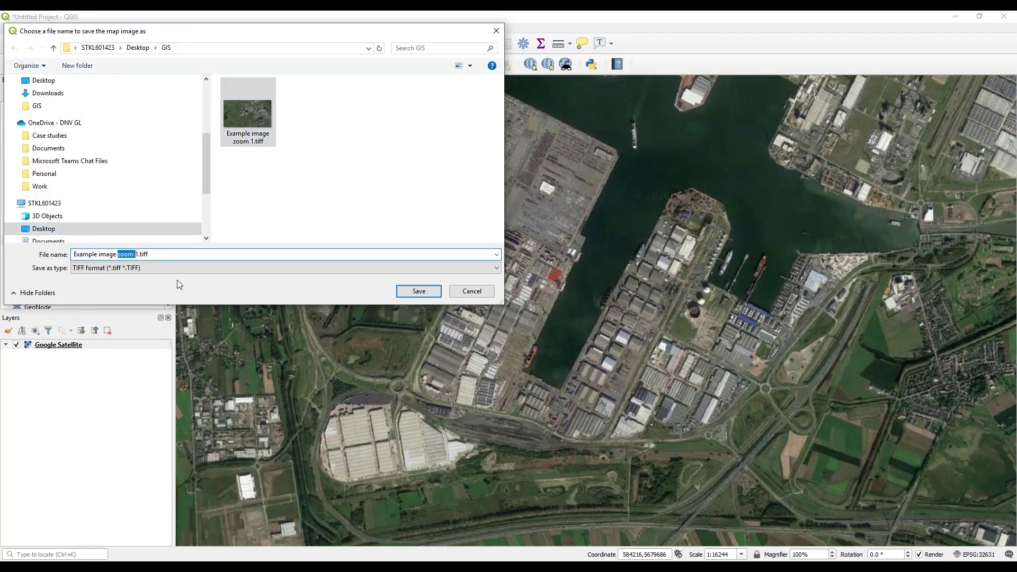
{"action": "key", "text": "Right"}
{"action": "key", "text": "Right"}
{"action": "key", "text": "Right"}
{"action": "key", "text": "BackSpace"}
{"action": "type", "text": "2"}
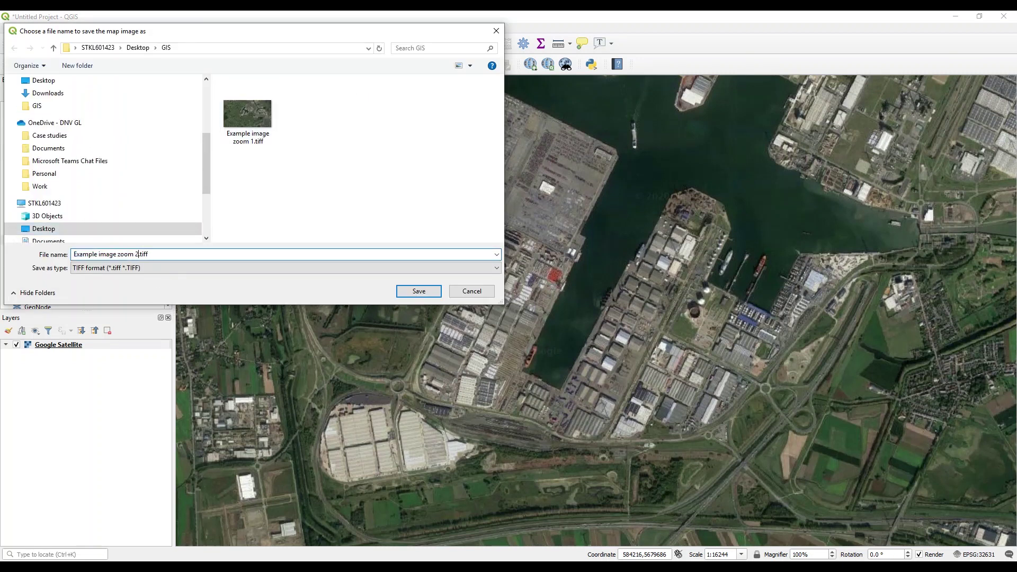
{"action": "left_click", "coordinate": [417, 292]}
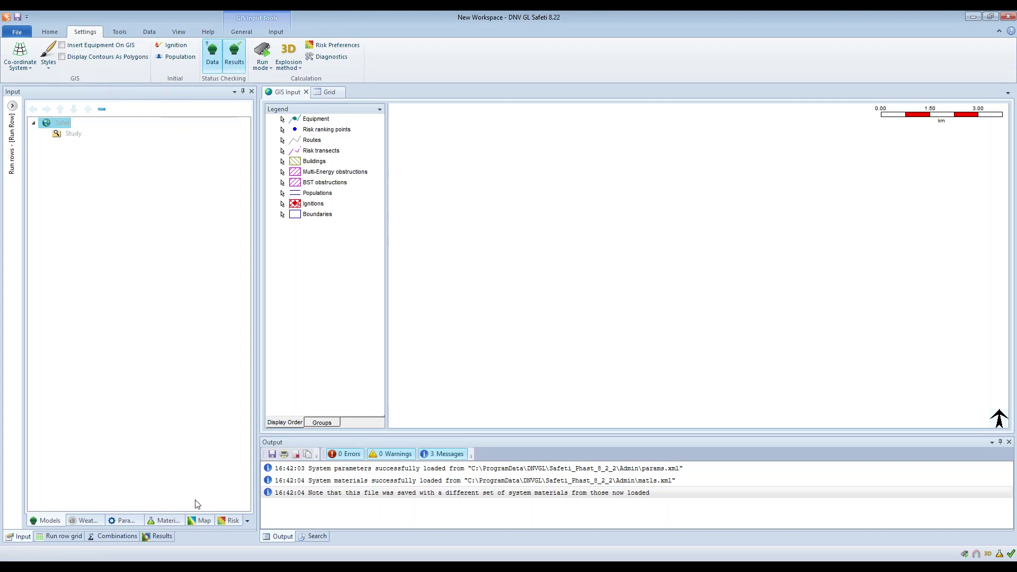
In Safeti, start inserting a raster image into the map data's Raster Image Set
{"action": "left_click", "coordinate": [200, 520]}
{"action": "left_click", "coordinate": [94, 198]}
{"action": "right_click", "coordinate": [94, 202]}
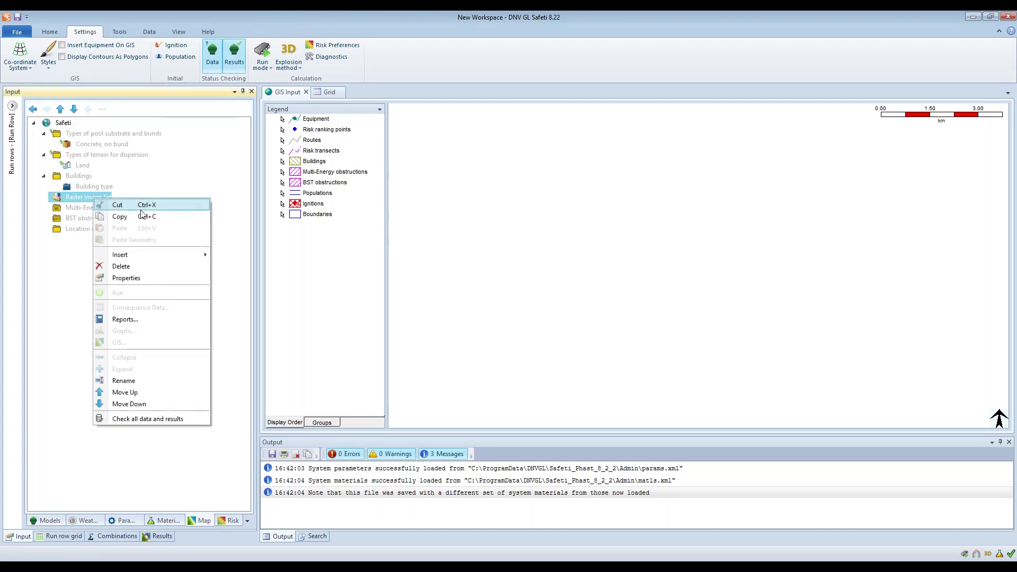
{"action": "mouse_move", "coordinate": [186, 255]}
{"action": "left_click", "coordinate": [256, 253]}
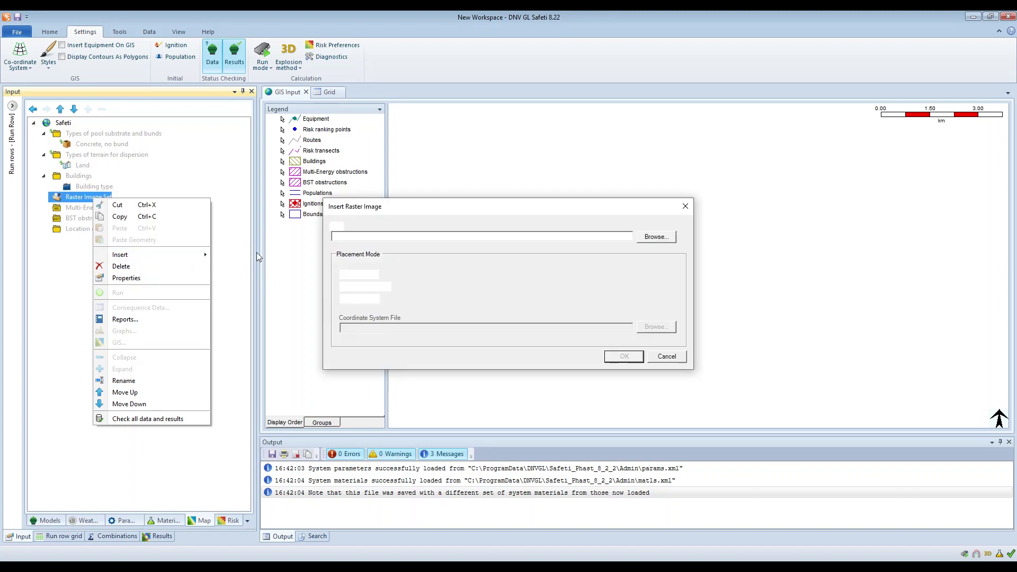
Choose the TIFF file "Example image zoom 1.tiff" from the GIS folder on the Desktop as the raster image
{"action": "left_click", "coordinate": [656, 237]}
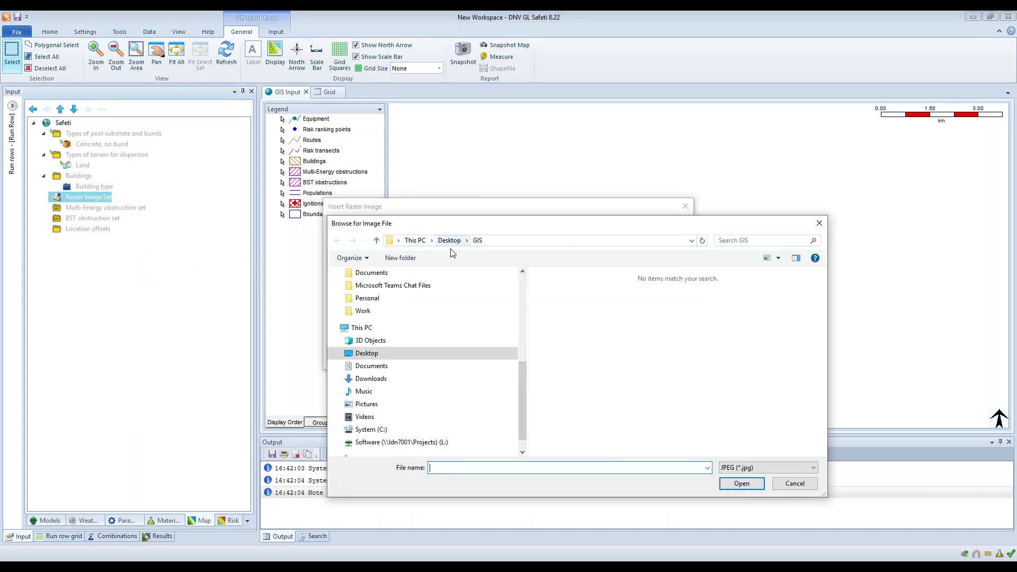
{"action": "left_click", "coordinate": [366, 354]}
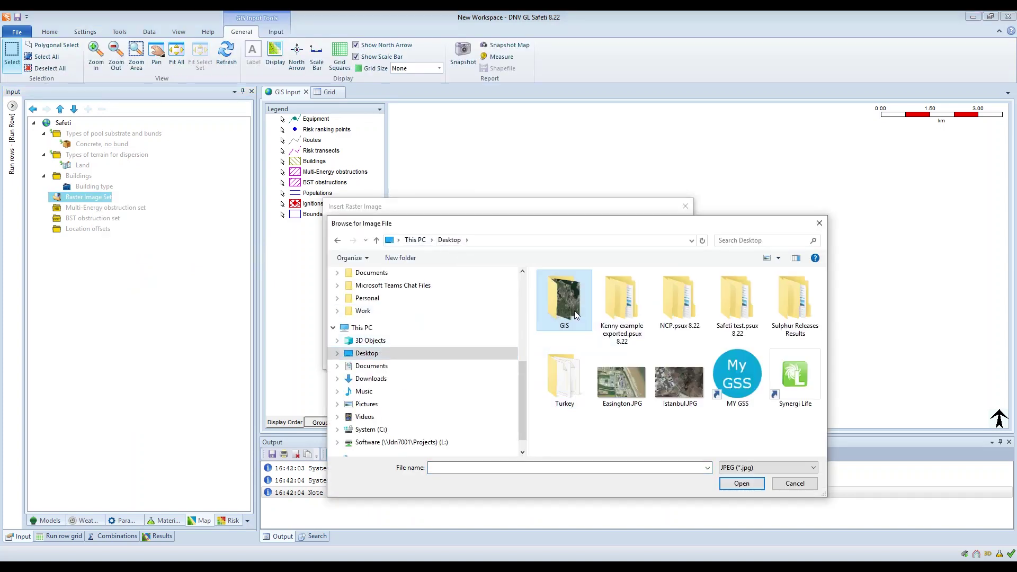
{"action": "double_click", "coordinate": [561, 299]}
{"action": "left_click", "coordinate": [741, 467]}
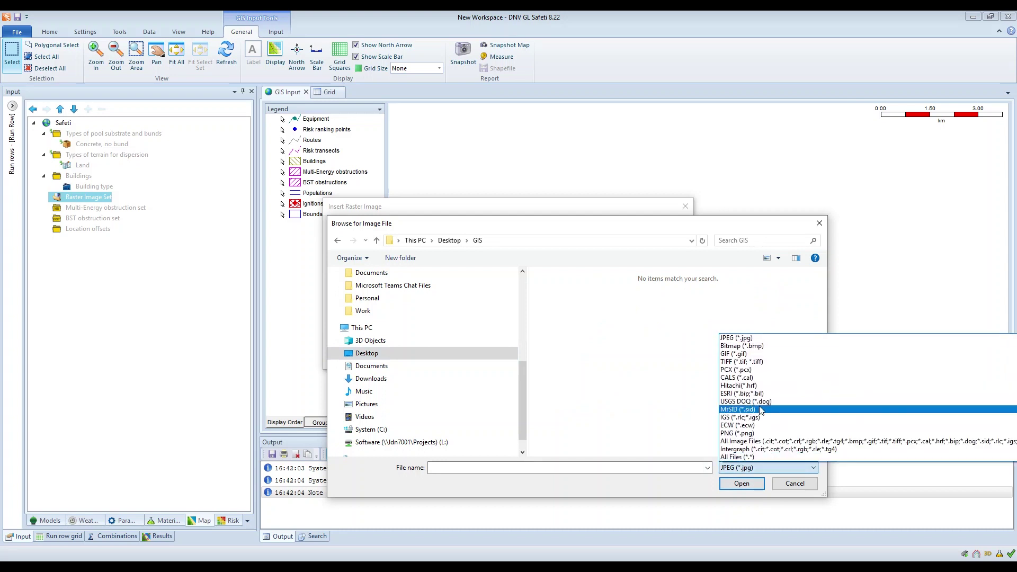
{"action": "left_click", "coordinate": [757, 363]}
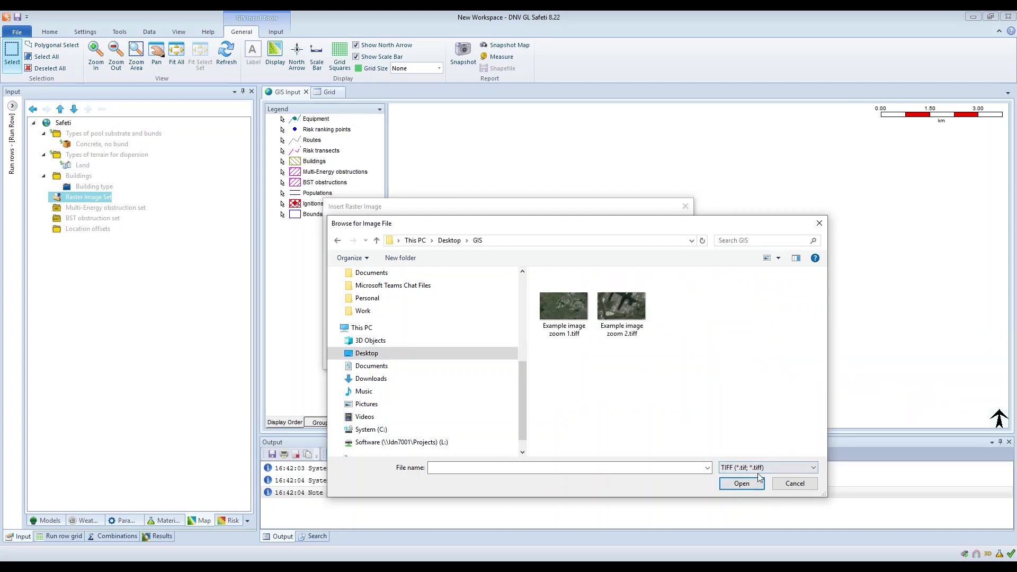
{"action": "left_click", "coordinate": [559, 309]}
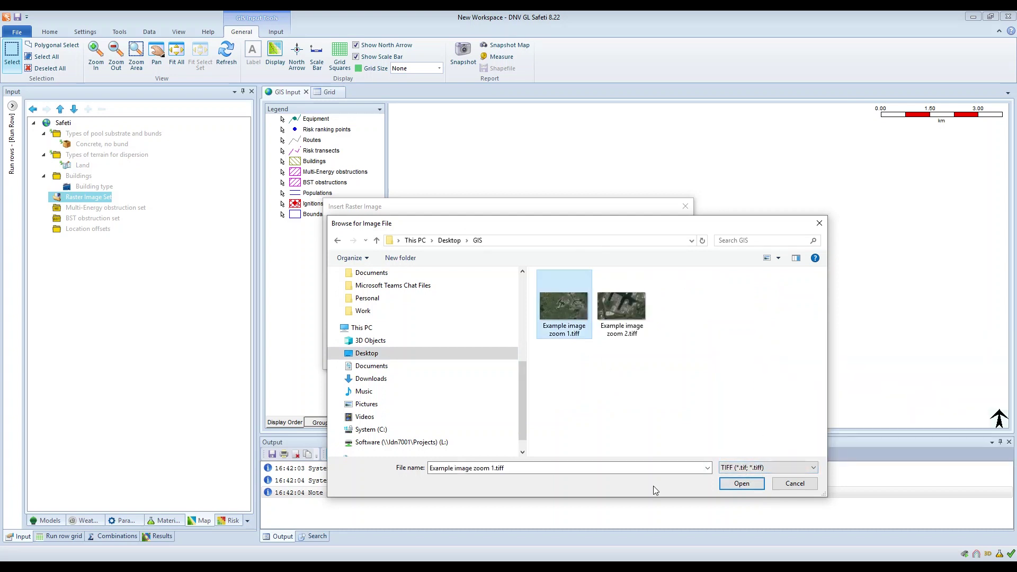
{"action": "left_click", "coordinate": [737, 485]}
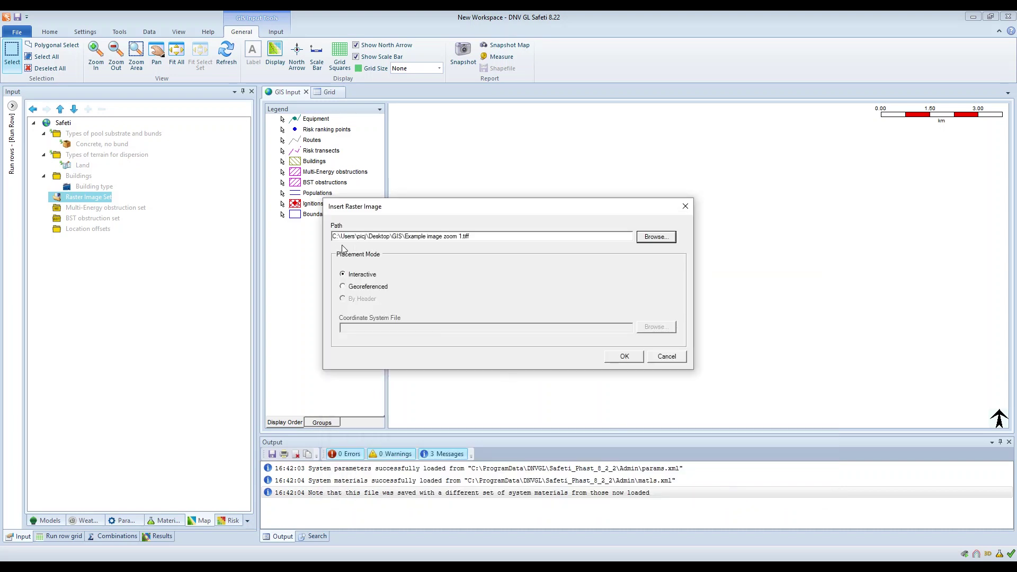
Insert the first raster image with georeferenced placement and fit the whole image in the map view
{"action": "left_click", "coordinate": [356, 290]}
{"action": "left_click", "coordinate": [628, 357]}
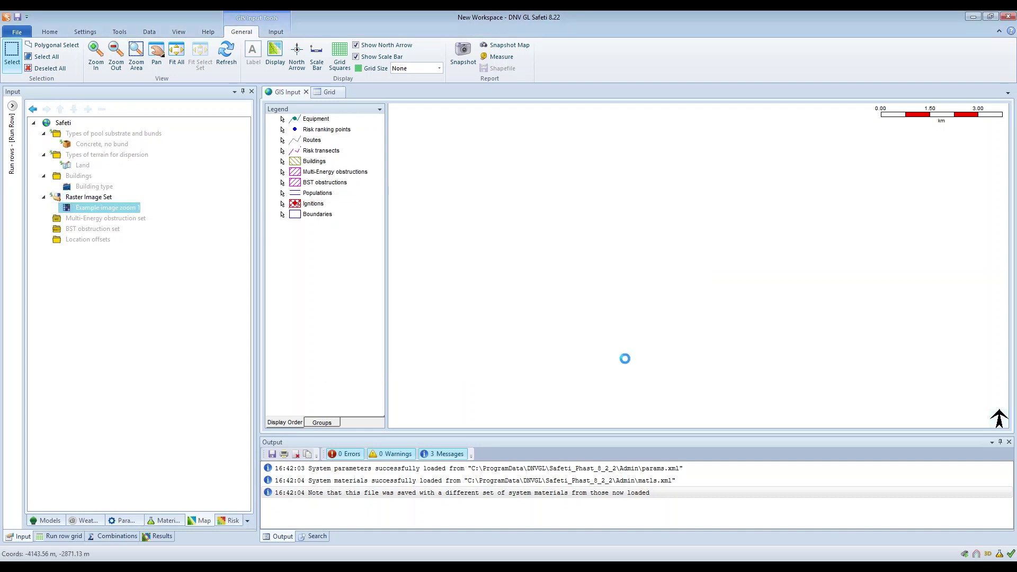
{"action": "left_click", "coordinate": [176, 53]}
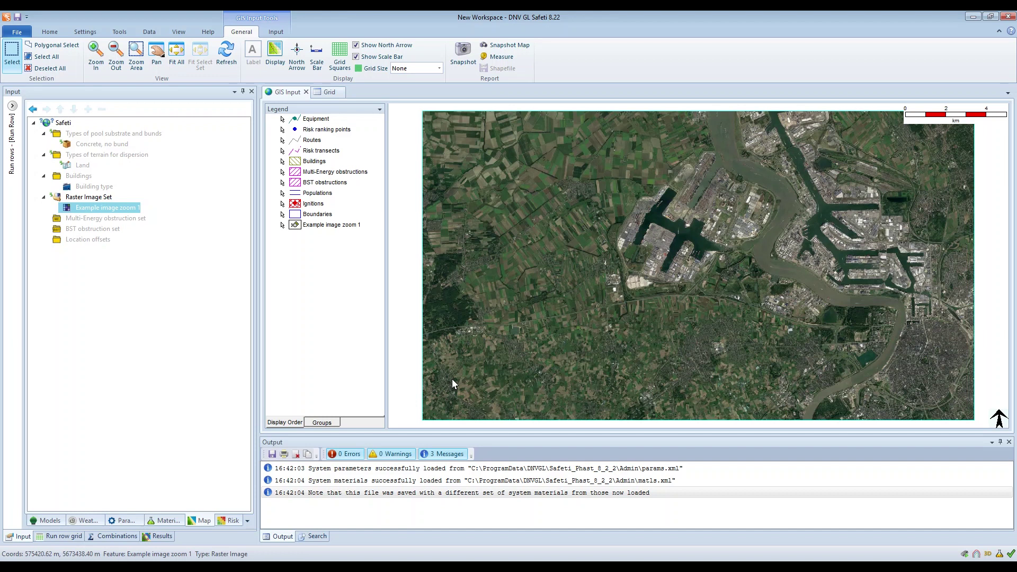
Start inserting another raster image into the Raster Image Set, using the TIFF file "Example image zoom 2.tiff" from the GIS folder
{"action": "right_click", "coordinate": [89, 198]}
{"action": "mouse_move", "coordinate": [185, 256]}
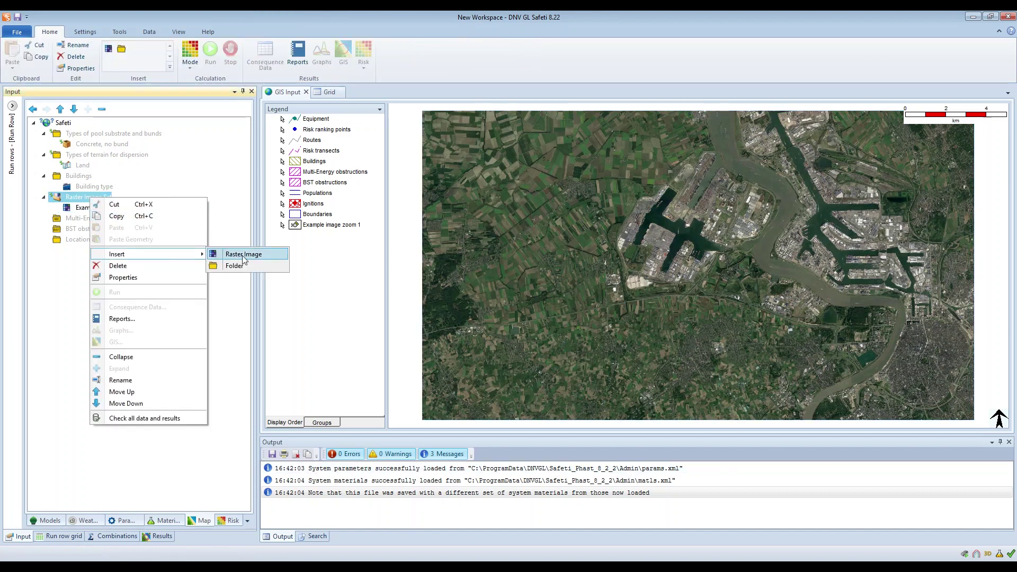
{"action": "left_click", "coordinate": [244, 255]}
{"action": "left_click", "coordinate": [647, 234]}
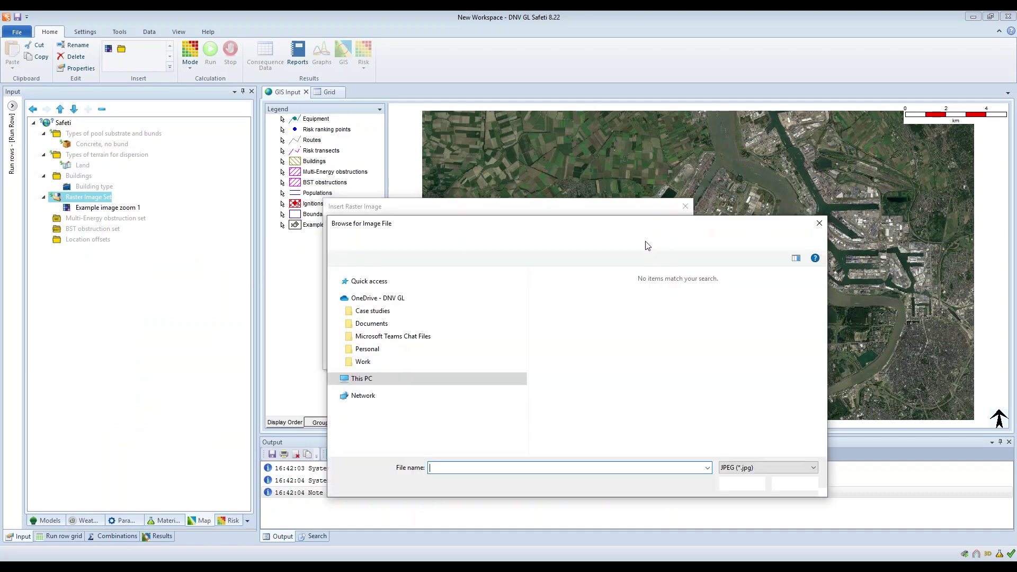
{"action": "left_click", "coordinate": [742, 468]}
{"action": "left_click", "coordinate": [756, 363]}
{"action": "left_click", "coordinate": [621, 313]}
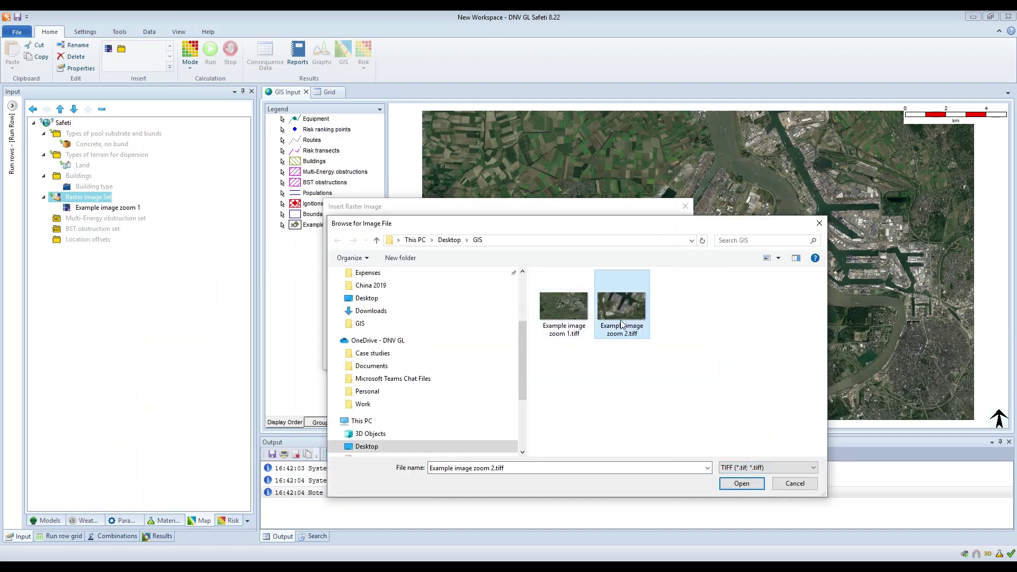
{"action": "left_click", "coordinate": [742, 484]}
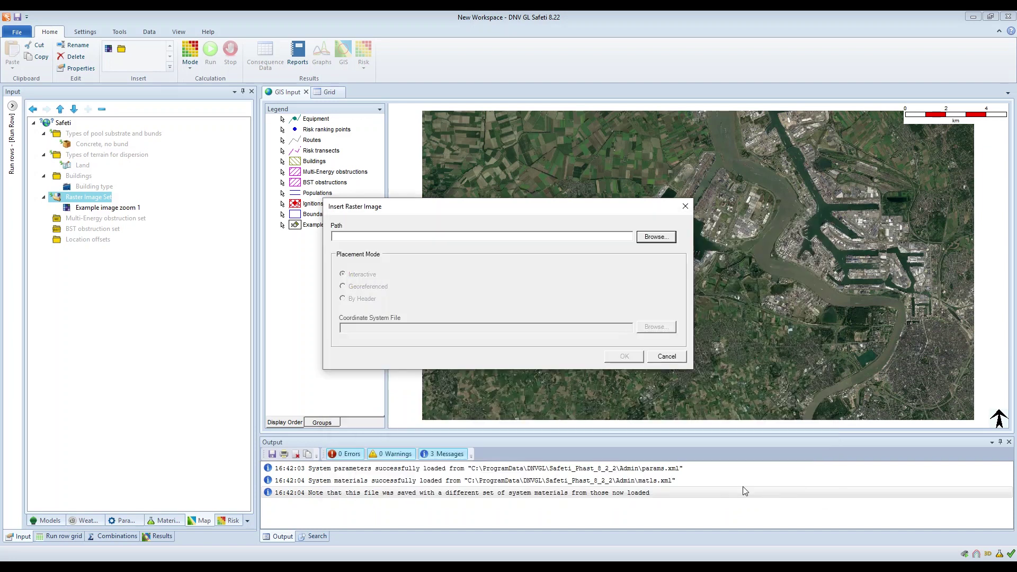
Set the second raster image's placement mode to Georeferenced and insert it into the map
{"action": "left_click", "coordinate": [355, 289]}
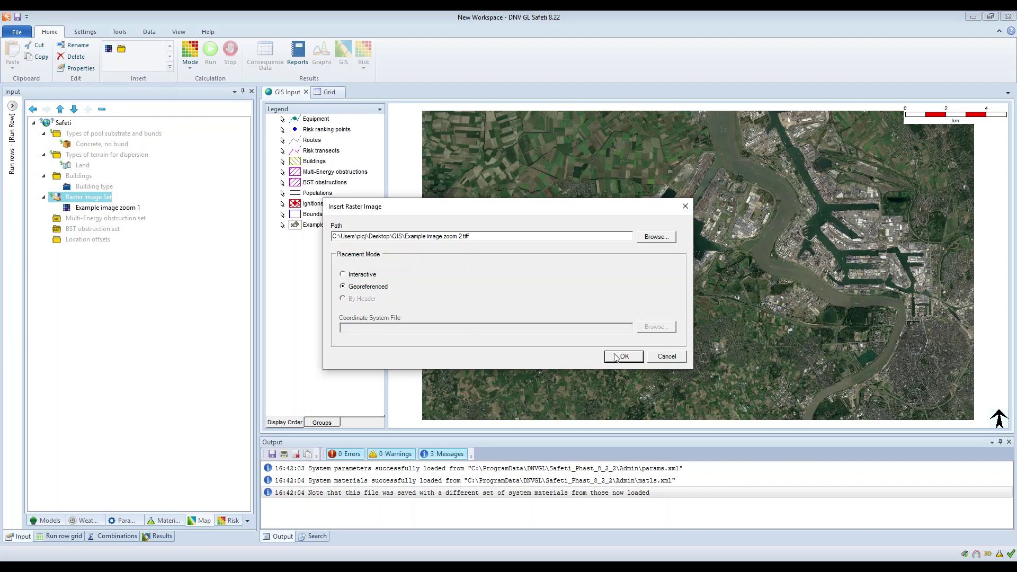
{"action": "left_click_drag", "start_coordinate": [595, 211], "coordinate": [426, 99]}
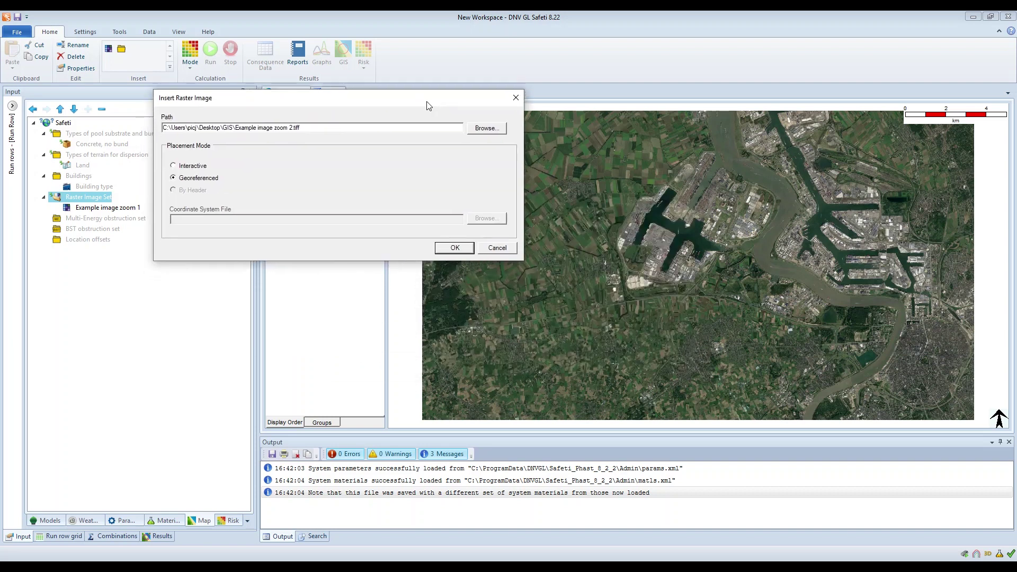
{"action": "left_click", "coordinate": [461, 250]}
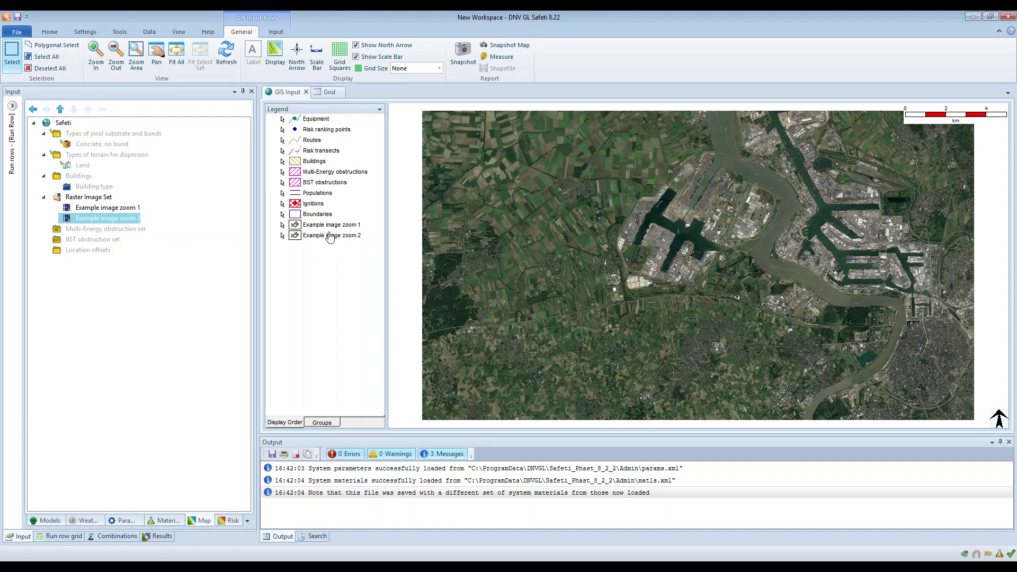
Move "Example image zoom 2" above "Example image zoom 1" in the map legend's display order
{"action": "left_click", "coordinate": [341, 239]}
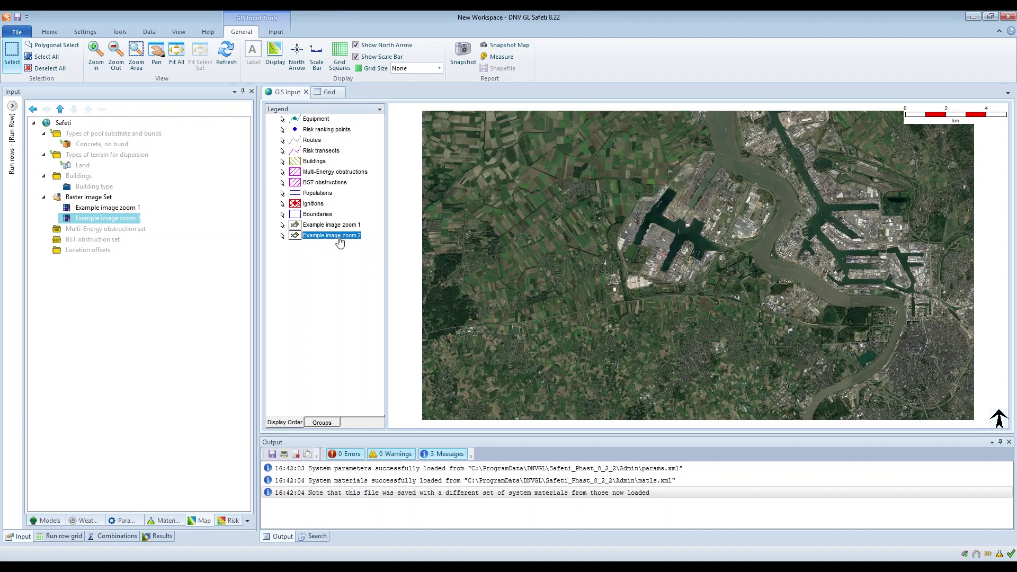
{"action": "left_click_drag", "start_coordinate": [340, 243], "coordinate": [343, 223]}
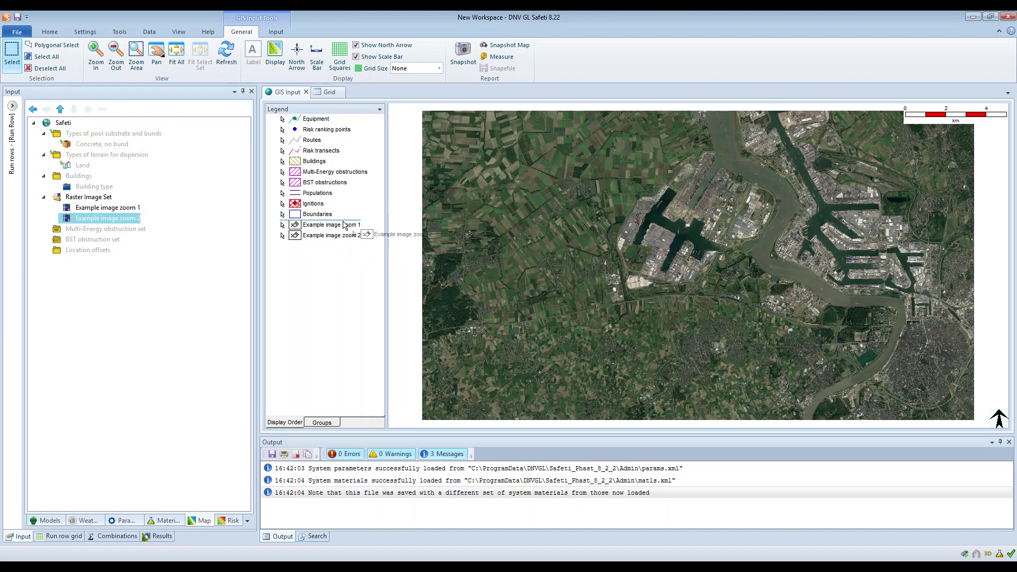
{"action": "left_click_drag", "start_coordinate": [344, 224], "coordinate": [337, 225]}
{"action": "left_click_drag", "start_coordinate": [337, 226], "coordinate": [337, 225]}
{"action": "right_click", "coordinate": [337, 225]}
{"action": "left_click_drag", "start_coordinate": [336, 238], "coordinate": [347, 226]}
{"action": "left_click_drag", "start_coordinate": [347, 226], "coordinate": [347, 226]}
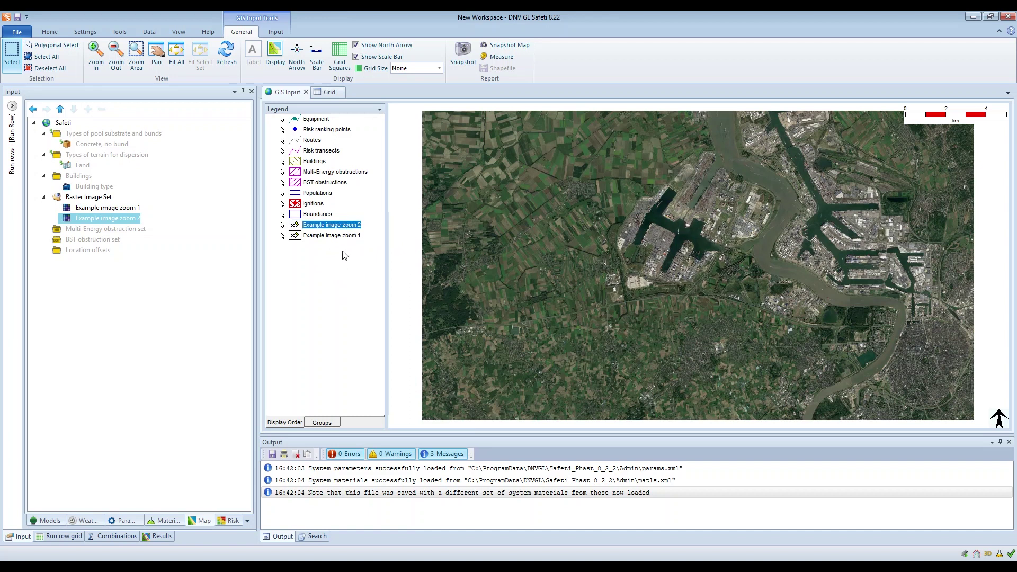
{"action": "left_click_drag", "start_coordinate": [347, 233], "coordinate": [350, 228]}
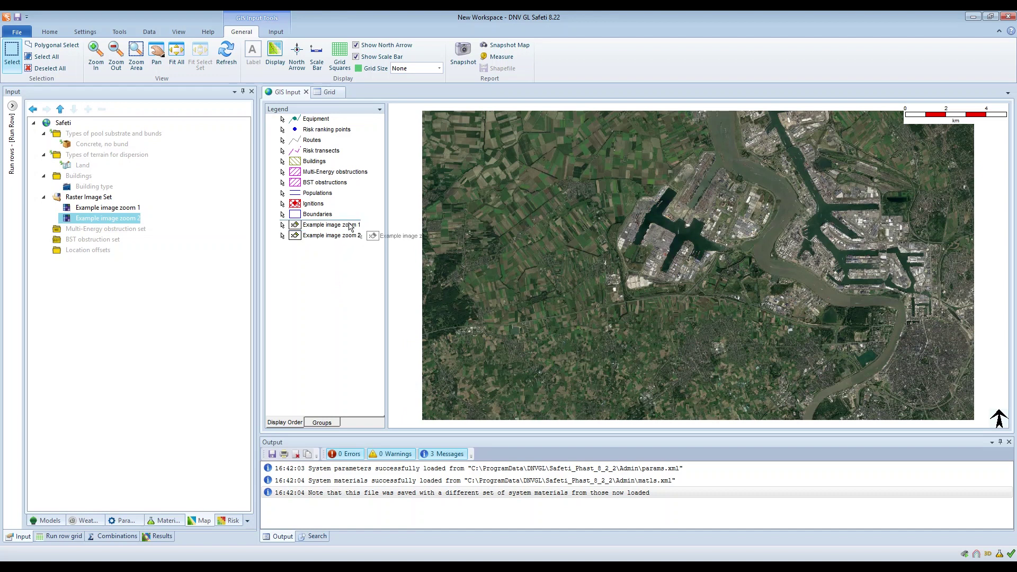
{"action": "left_click_drag", "start_coordinate": [349, 228], "coordinate": [349, 224]}
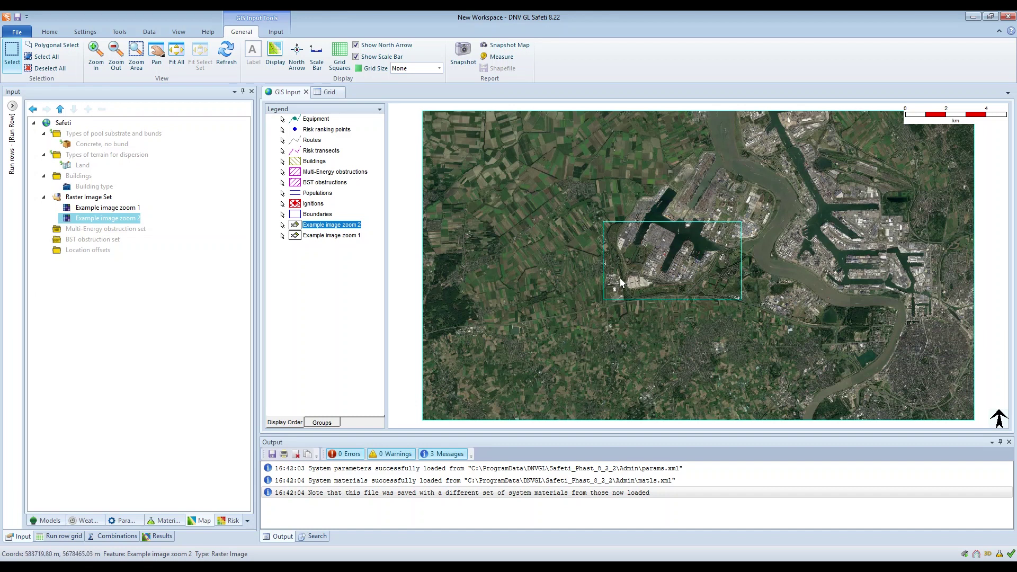
Examine the alignment and resolution of the two overlapping images along the western edge of the closer image
{"action": "scroll", "coordinate": [604, 272], "scroll_direction": "up", "scroll_amount": 4}
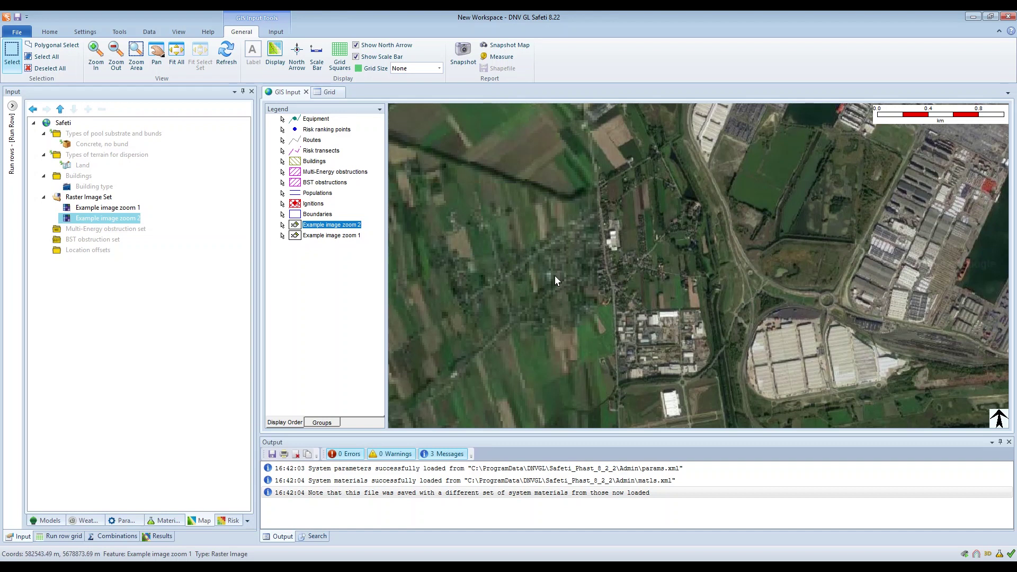
{"action": "left_click", "coordinate": [573, 282]}
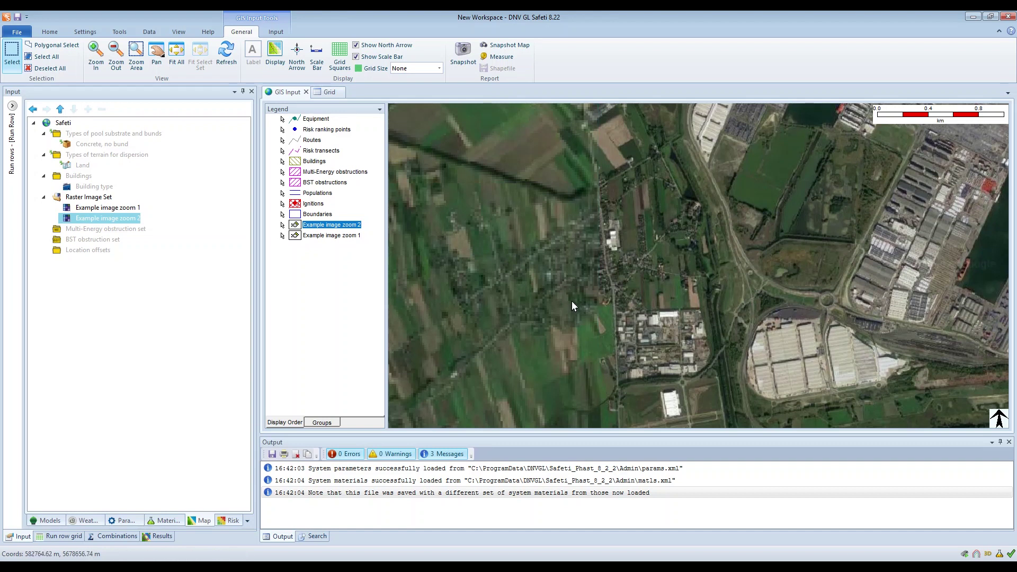
{"action": "scroll", "coordinate": [606, 205], "scroll_direction": "up", "scroll_amount": 2}
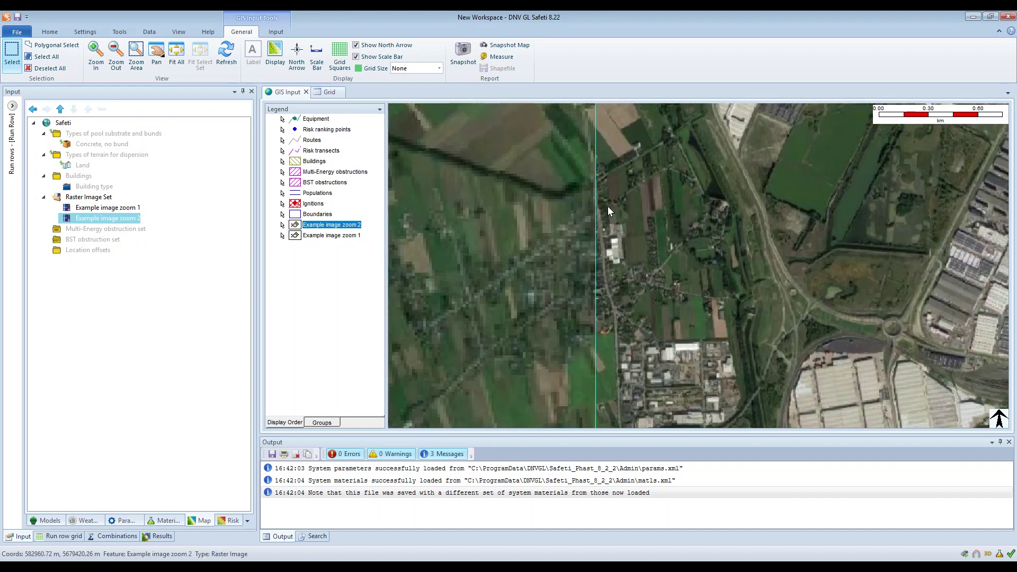
{"action": "scroll", "coordinate": [604, 211], "scroll_direction": "up", "scroll_amount": 1}
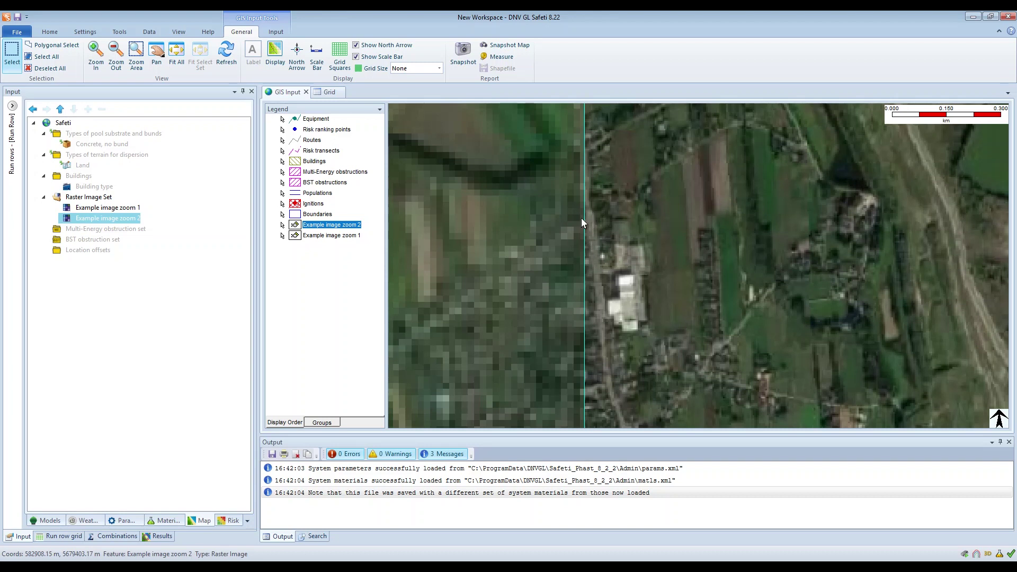
{"action": "scroll", "coordinate": [573, 252], "scroll_direction": "down", "scroll_amount": 5}
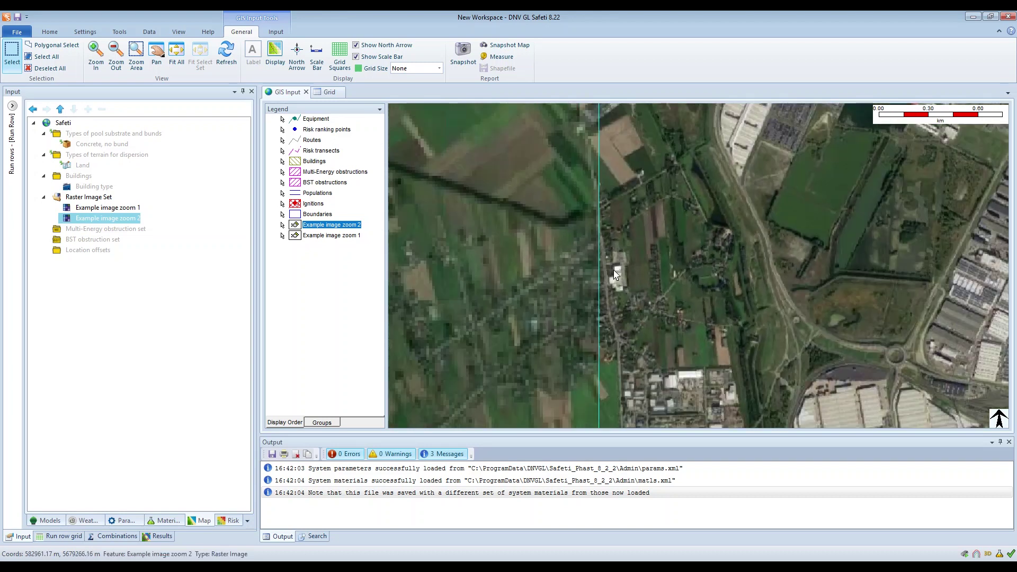
{"action": "scroll", "coordinate": [627, 366], "scroll_direction": "up", "scroll_amount": 6}
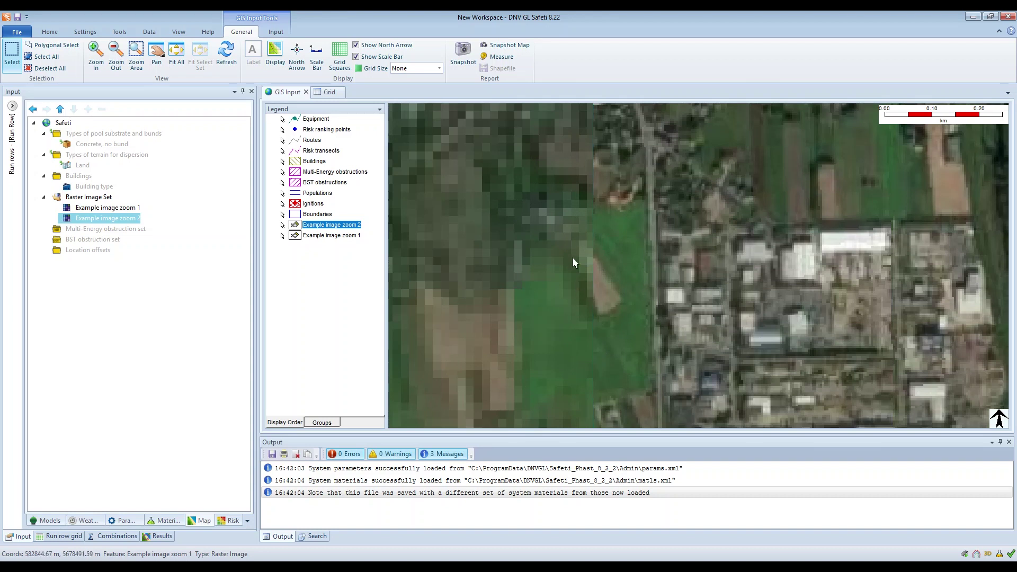
{"action": "scroll", "coordinate": [705, 350], "scroll_direction": "down", "scroll_amount": 6}
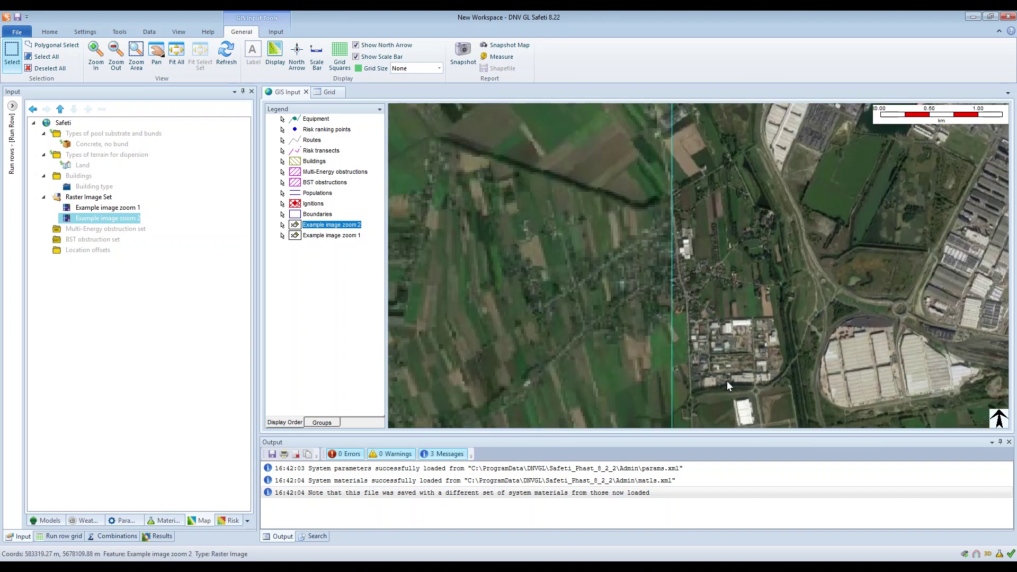
Examine how the two images match along the southern edge of the closer image, near its southwest corner
{"action": "left_click", "coordinate": [161, 57]}
{"action": "left_click_drag", "start_coordinate": [824, 416], "coordinate": [687, 278]}
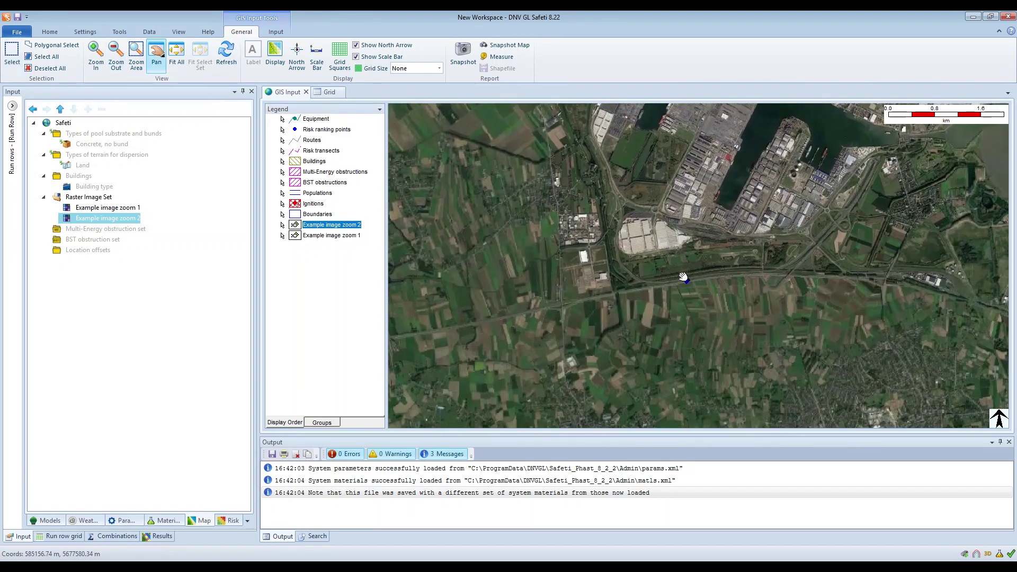
{"action": "left_click", "coordinate": [12, 53]}
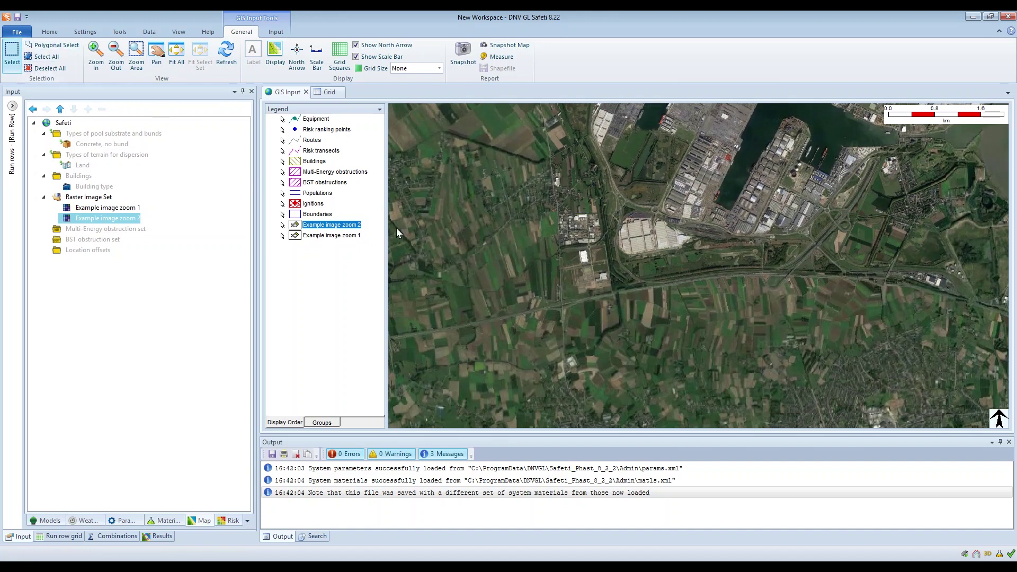
{"action": "scroll", "coordinate": [618, 295], "scroll_direction": "up", "scroll_amount": 3}
{"action": "scroll", "coordinate": [585, 270], "scroll_direction": "up", "scroll_amount": 2}
{"action": "scroll", "coordinate": [549, 296], "scroll_direction": "up", "scroll_amount": 1}
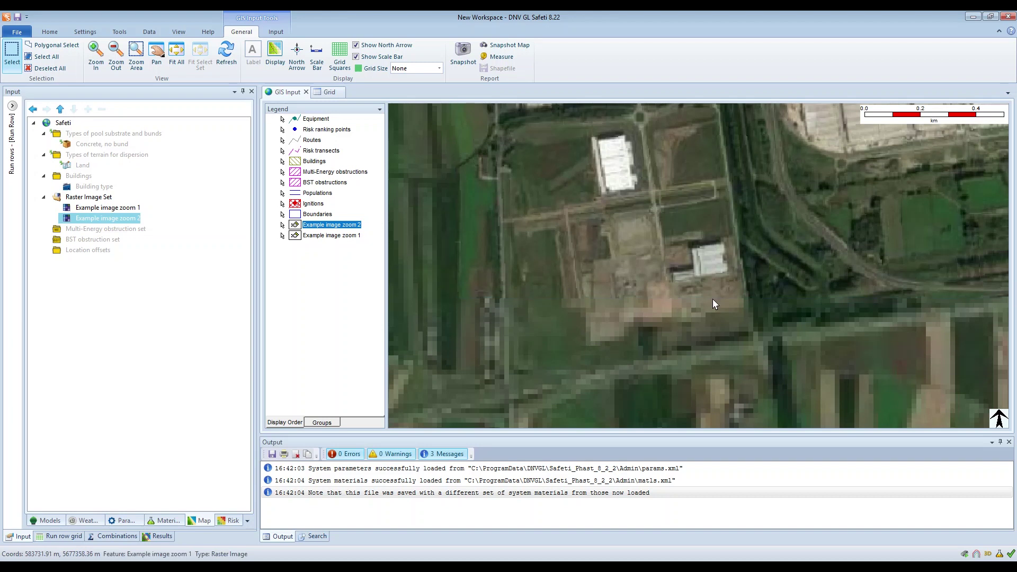
{"action": "scroll", "coordinate": [711, 268], "scroll_direction": "down", "scroll_amount": 5}
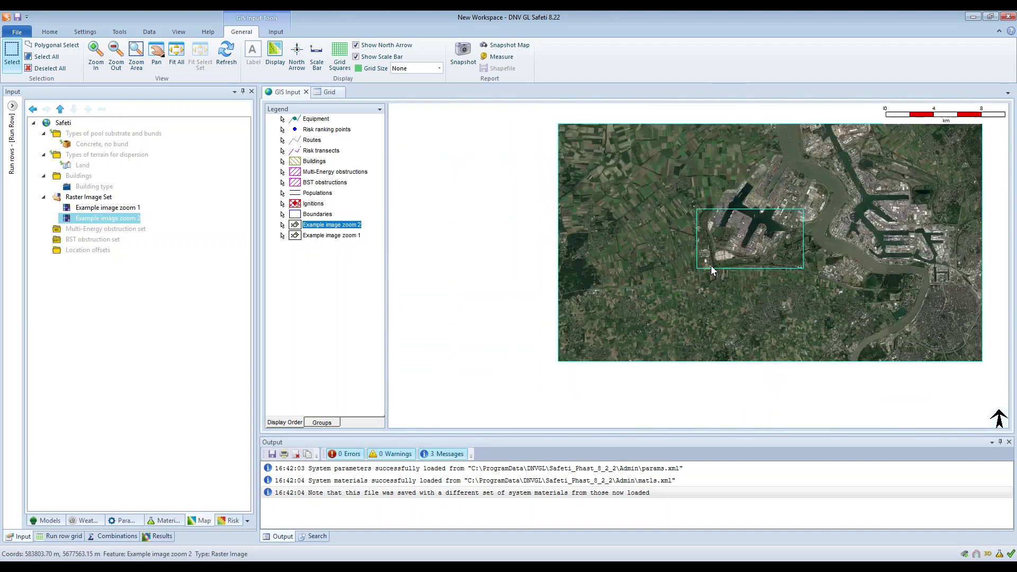